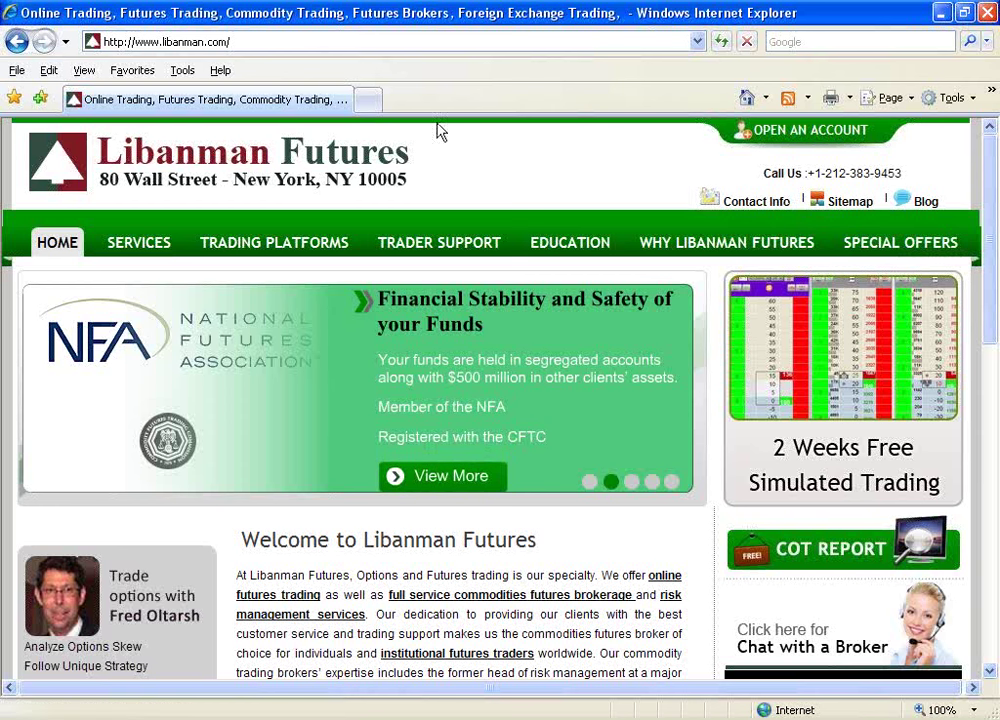
# Step: Open the two-week free simulated trading registration form and review its available trading platform choices
pyautogui.click(887, 407)
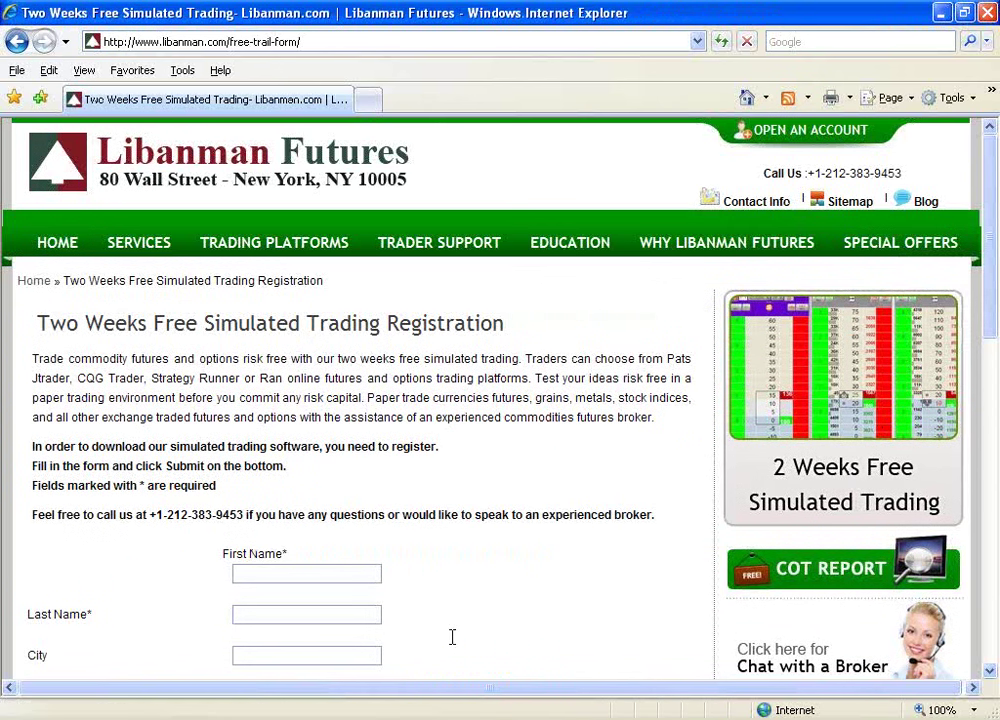
pyautogui.scroll(-3, 452, 637)
pyautogui.click(320, 612)
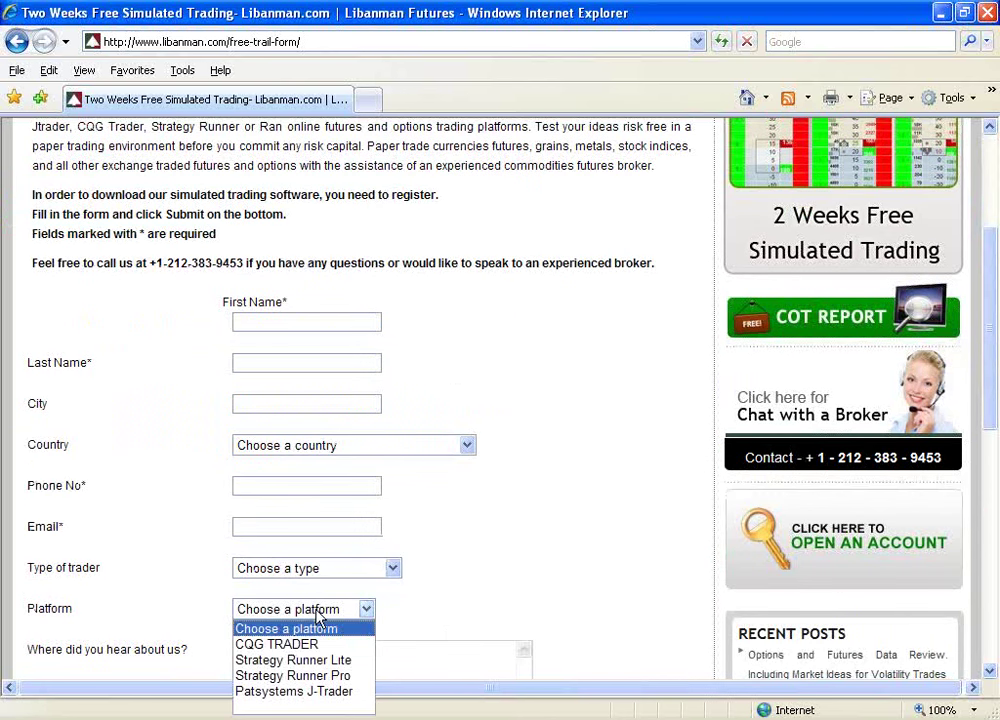
pyautogui.click(507, 635)
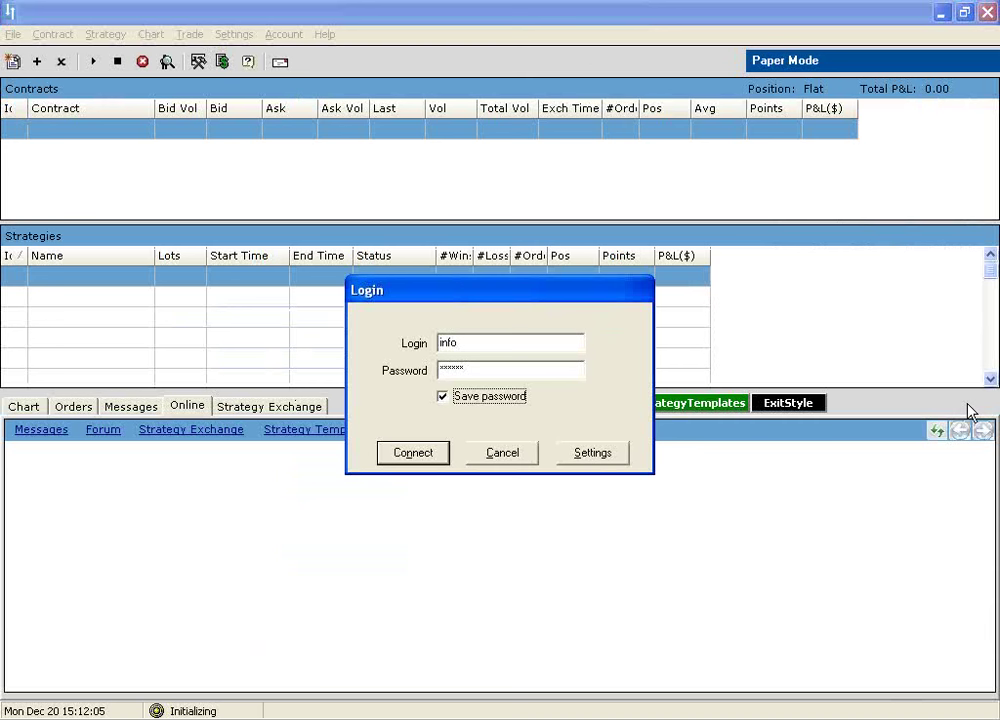
# Step: Connect to Strategy Runner with the saved login and continue with the paper trading trial
pyautogui.click(394, 458)
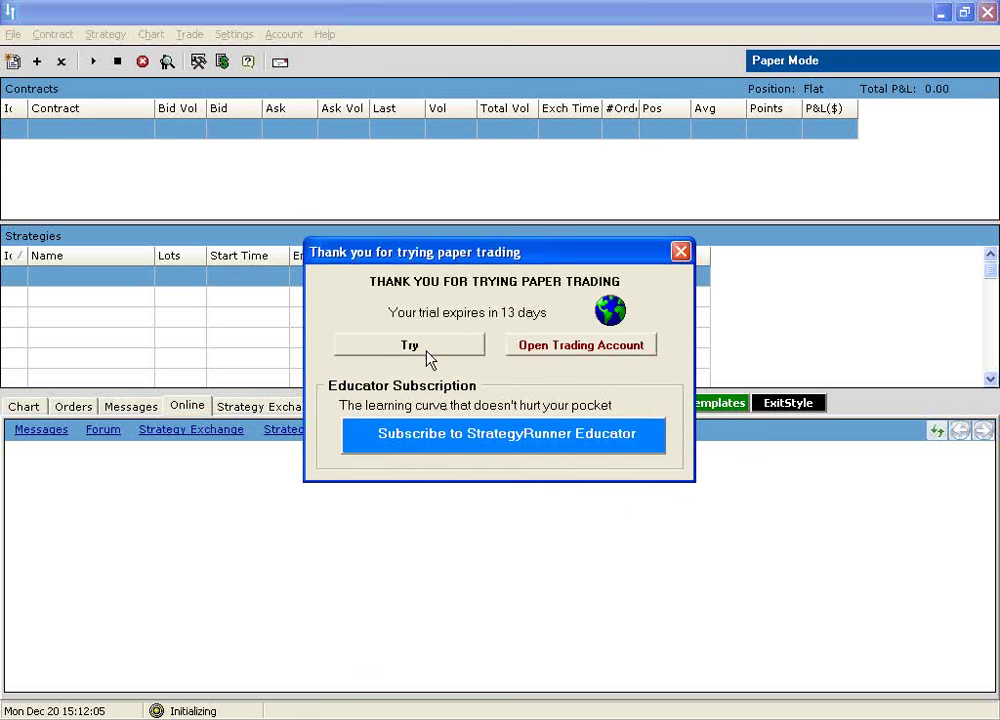
pyautogui.click(453, 350)
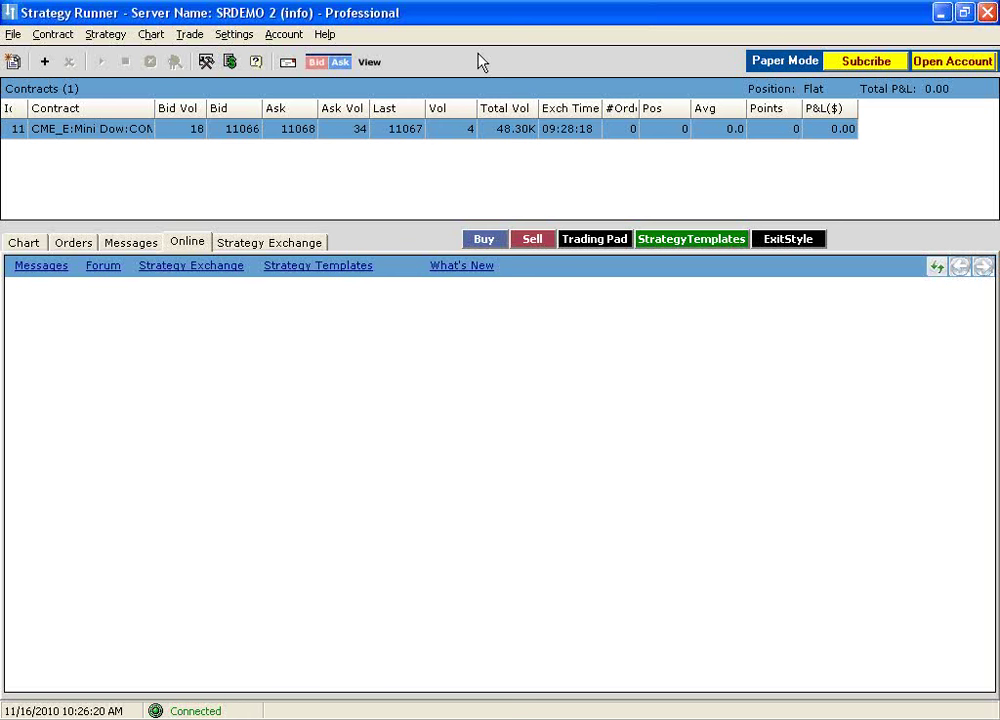
# Step: In the Manage Contracts window, select the Corn CONT(Dec10) futures contract from CME_C and apply it
pyautogui.click(50, 36)
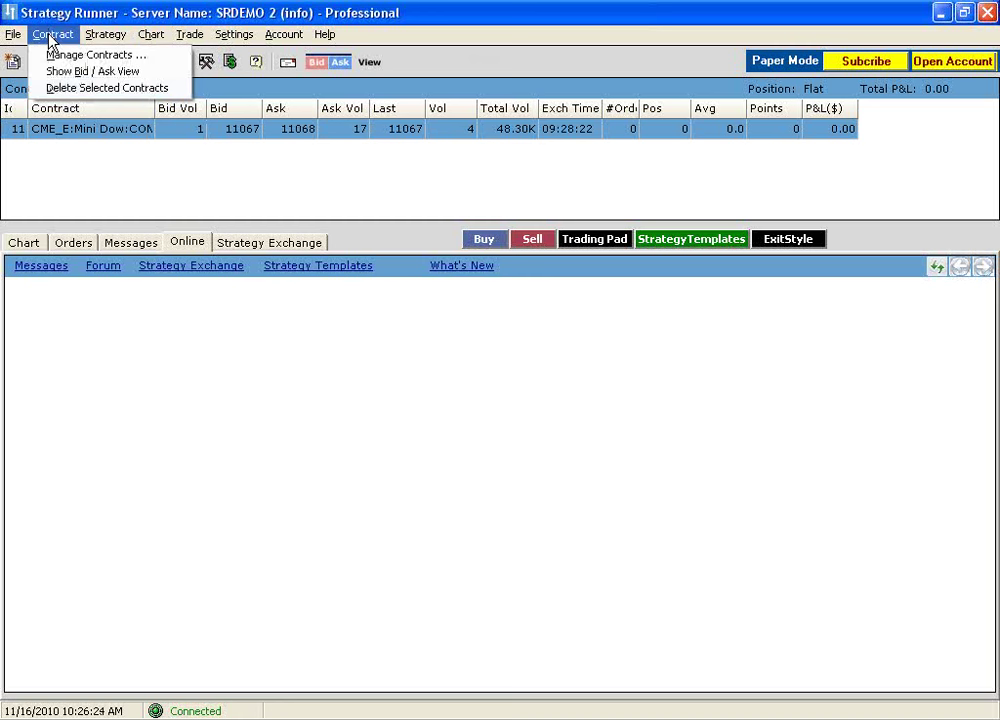
pyautogui.click(88, 51)
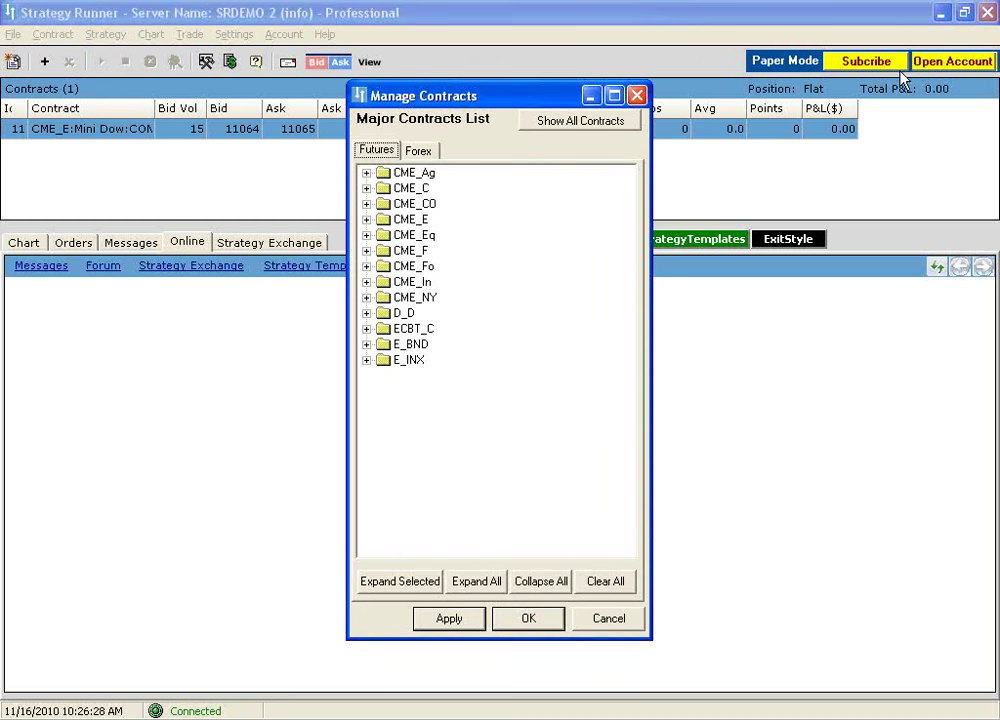
pyautogui.click(366, 188)
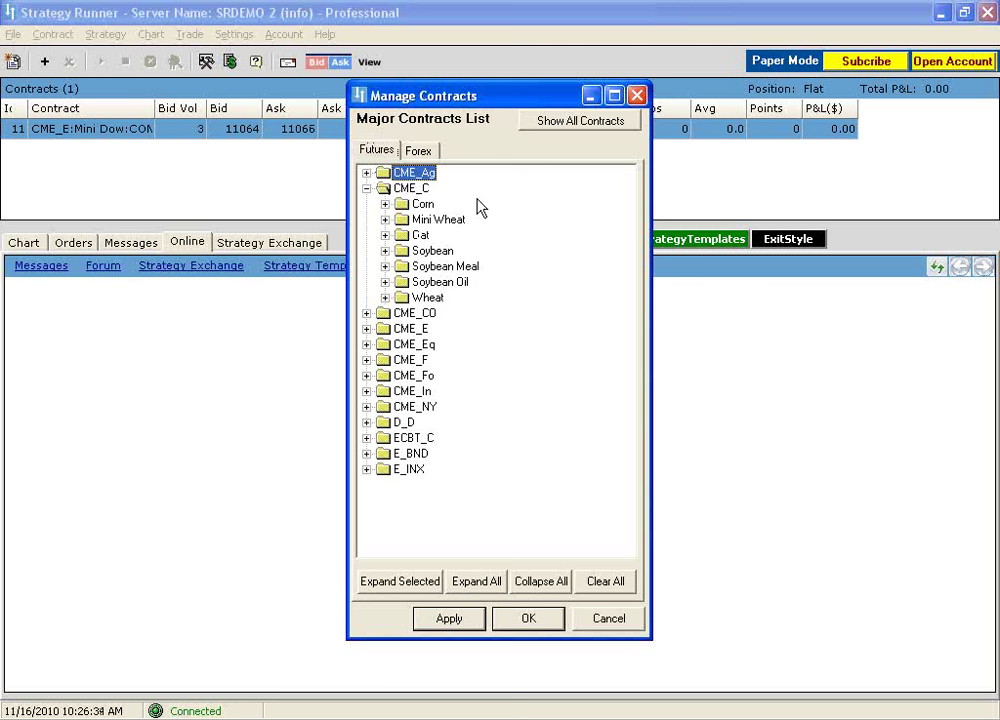
pyautogui.click(385, 204)
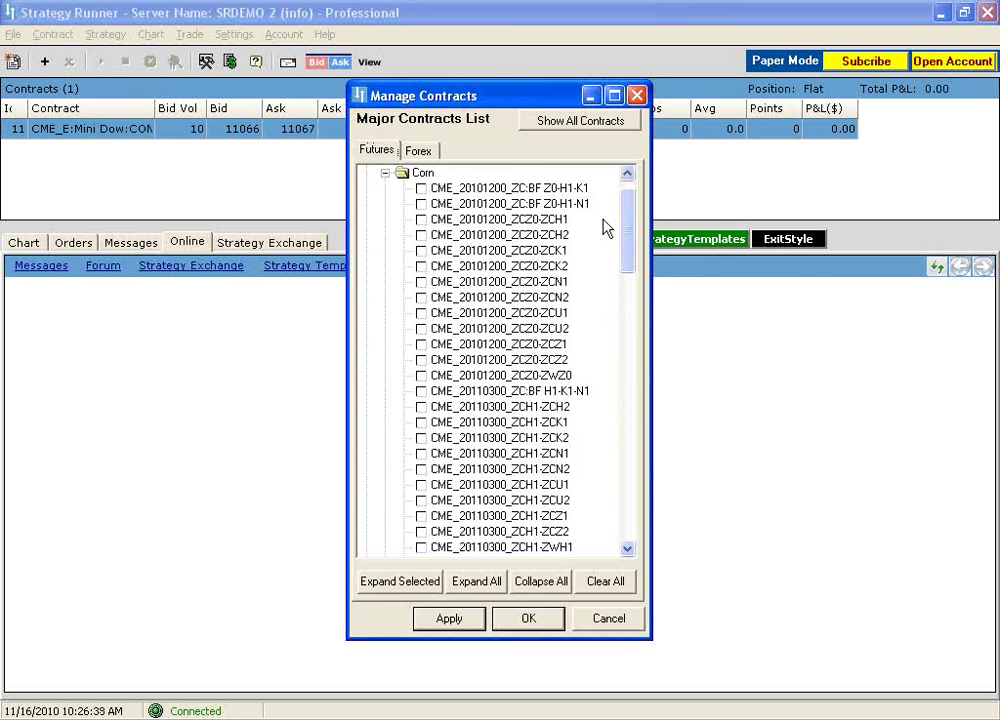
pyautogui.moveTo(627, 225); pyautogui.dragTo(632, 441)
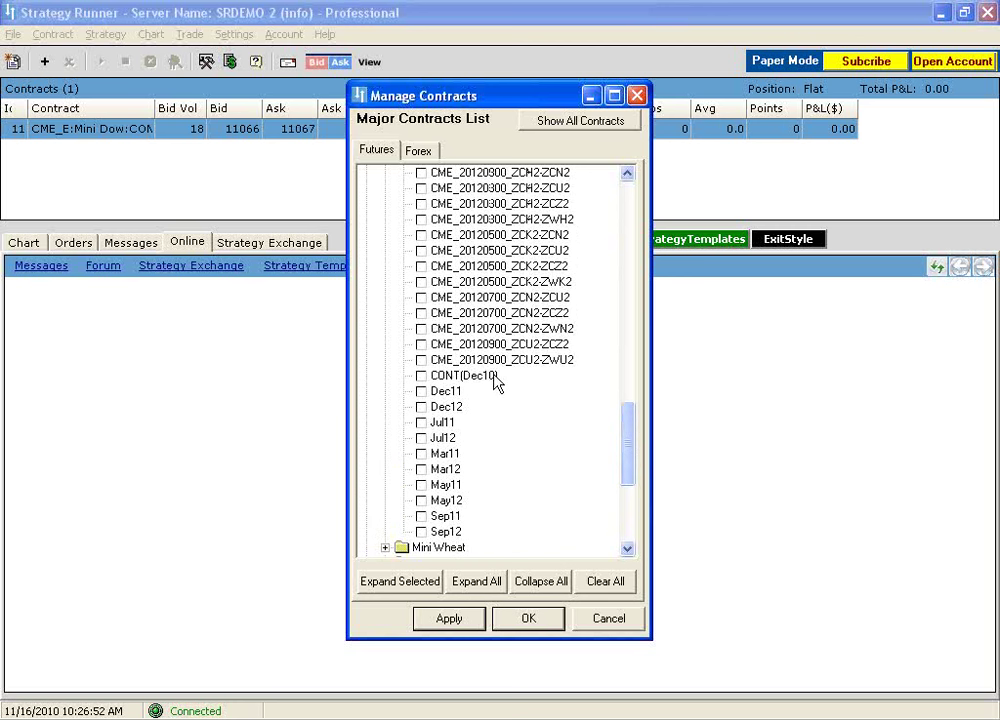
pyautogui.click(421, 376)
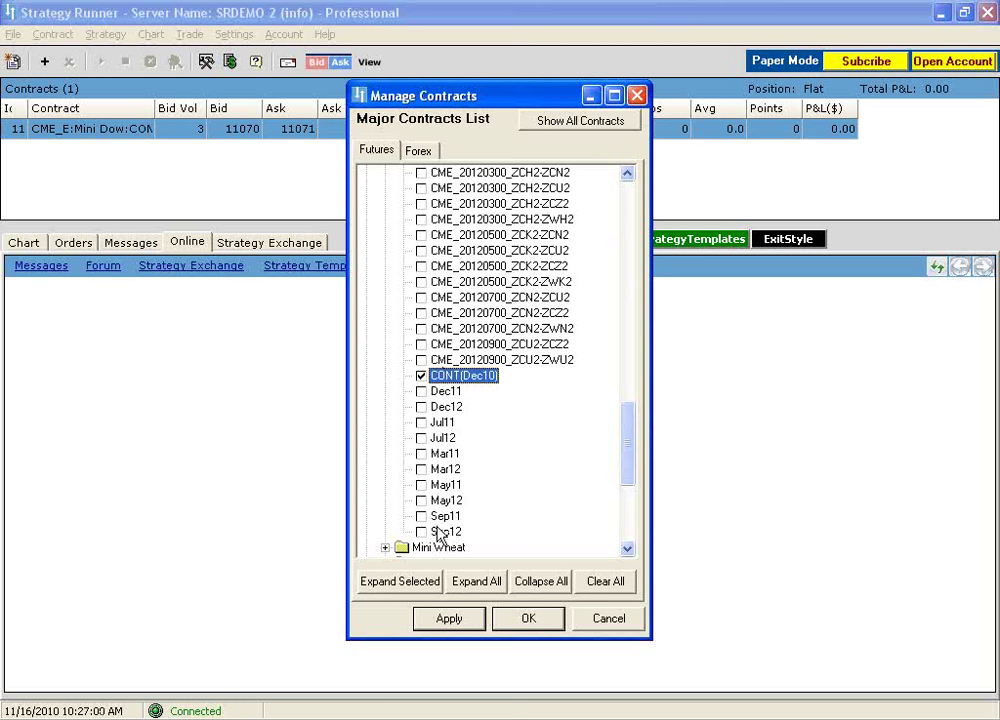
pyautogui.click(453, 627)
# Step: Select the Soybean CONT(Jan11) futures contract in the CME_C group
pyautogui.moveTo(628, 437); pyautogui.dragTo(620, 493)
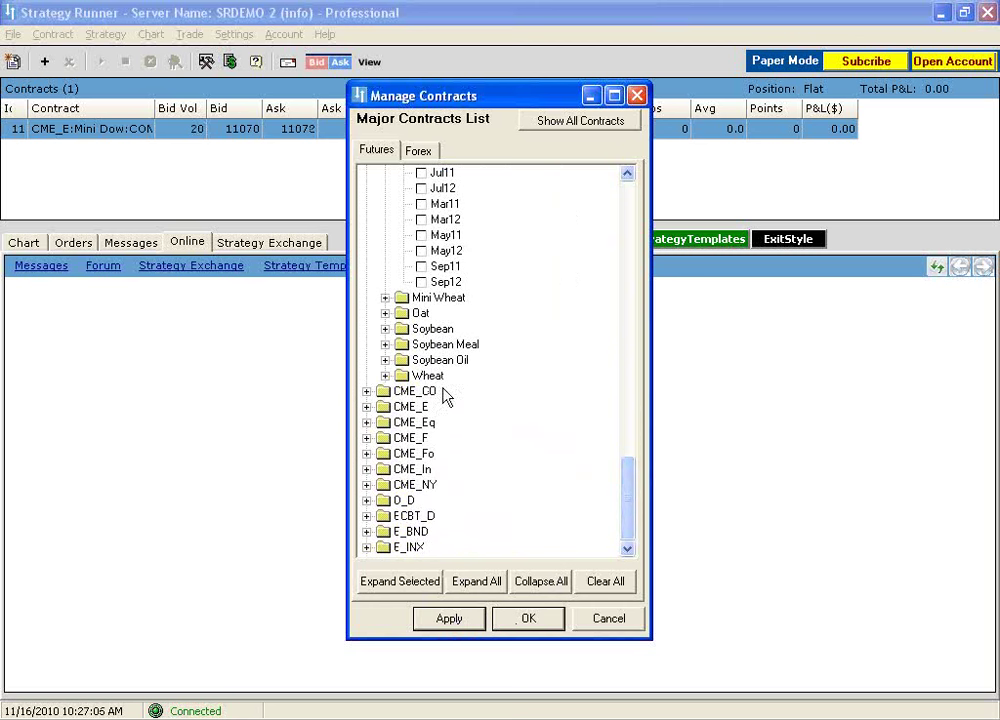
pyautogui.click(386, 330)
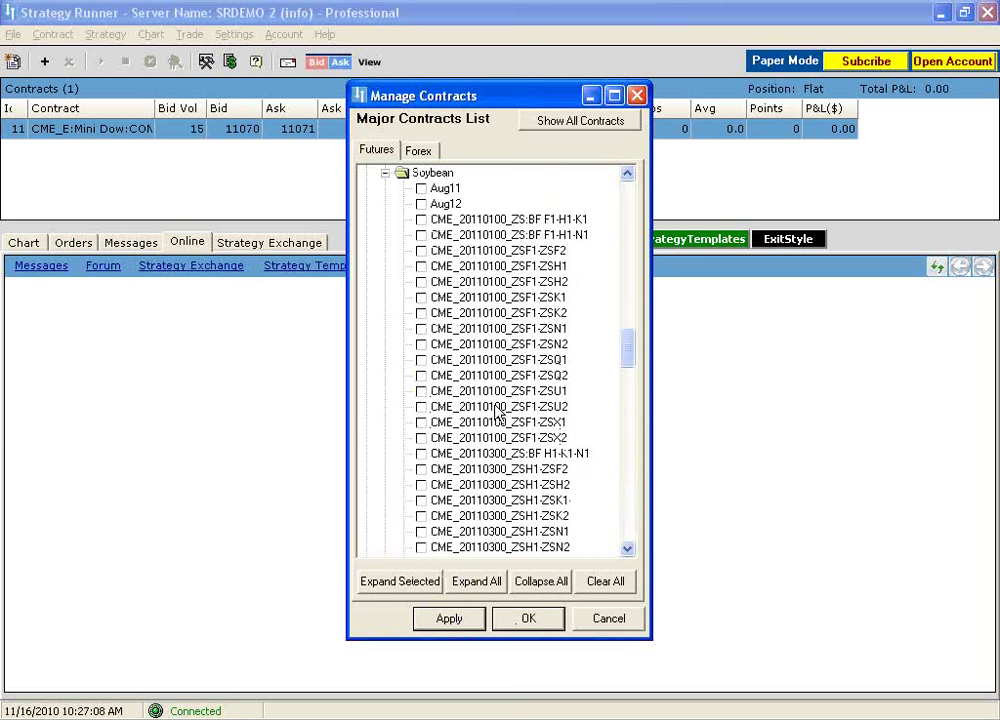
pyautogui.scroll(-7, 453, 262)
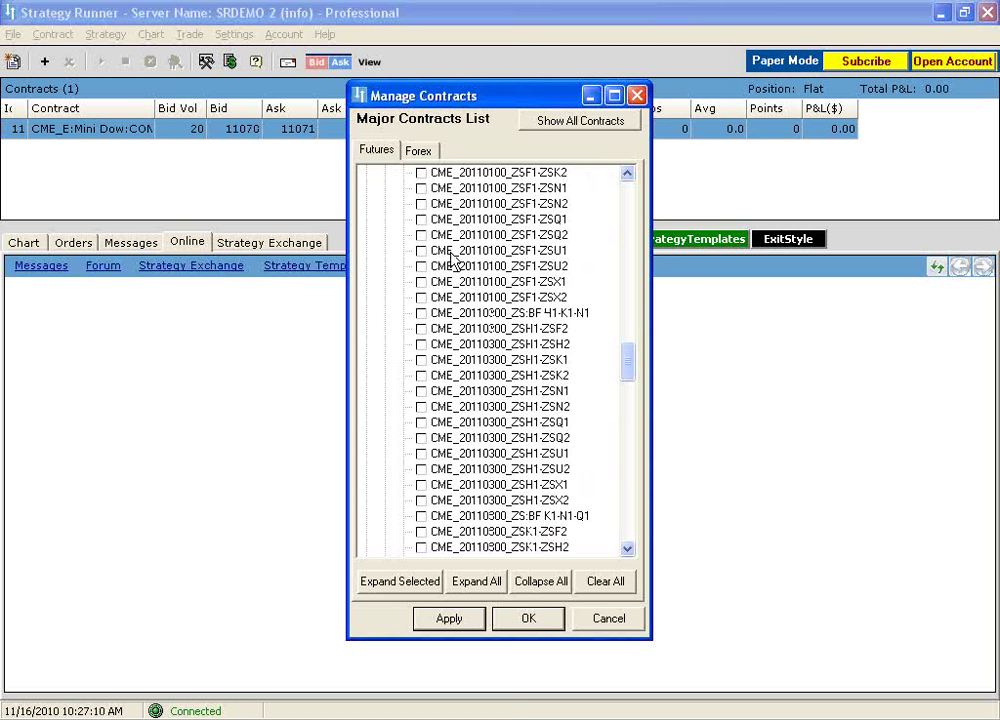
pyautogui.scroll(-20, 453, 262)
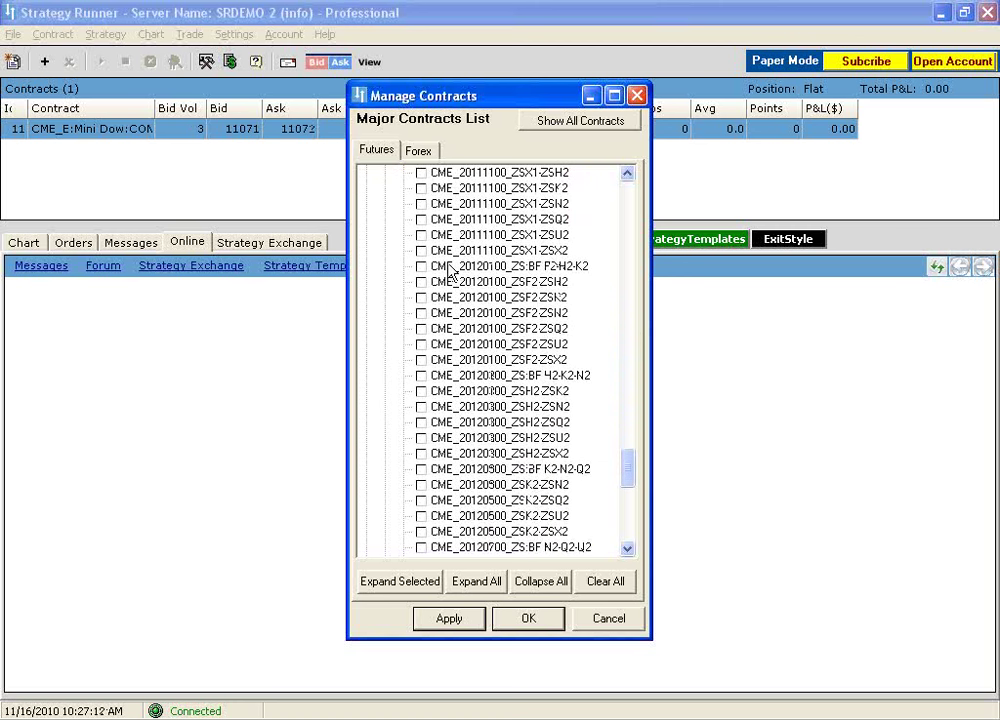
pyautogui.scroll(-4, 455, 272)
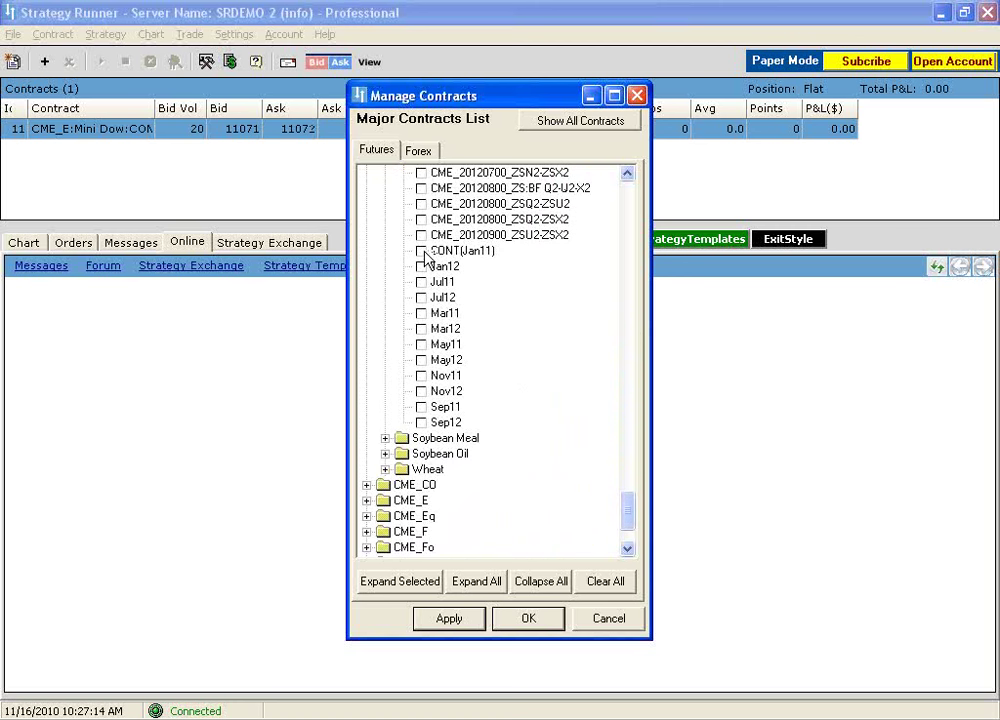
pyautogui.click(422, 252)
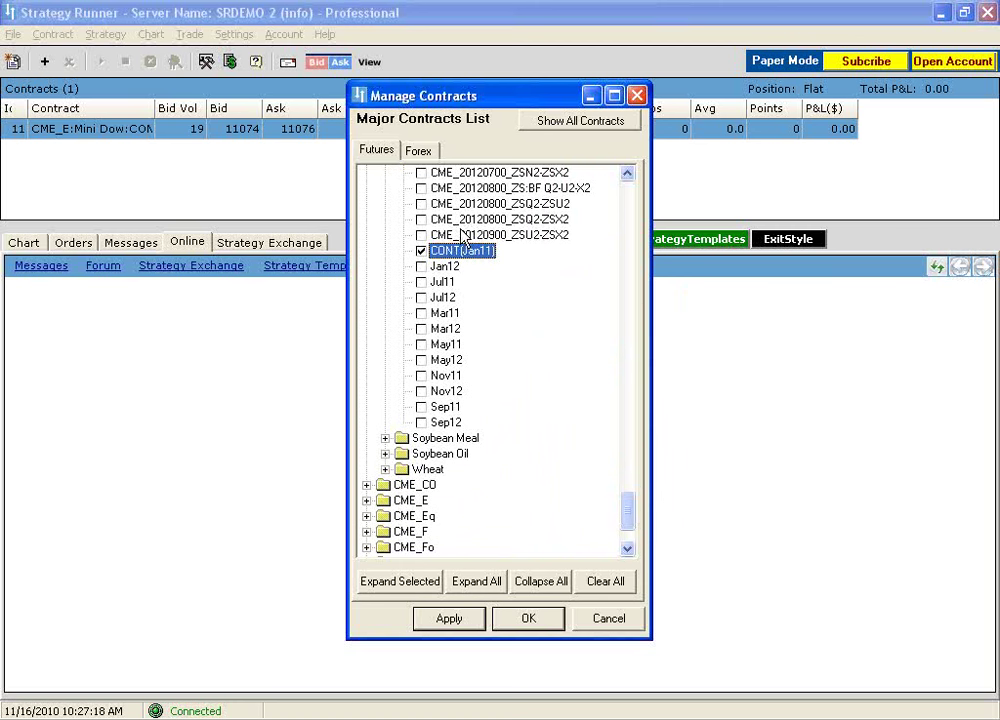
# Step: Select the Comex Gold CONT(Dec10) futures contract in the CME_CO group
pyautogui.scroll(-2, 515, 372)
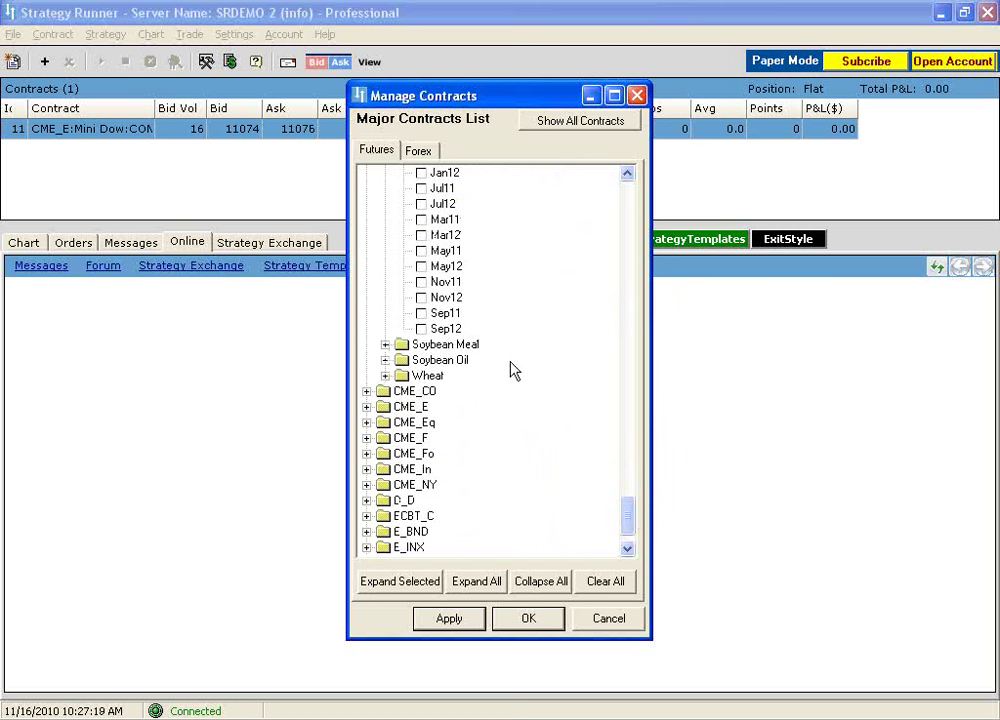
pyautogui.click(367, 391)
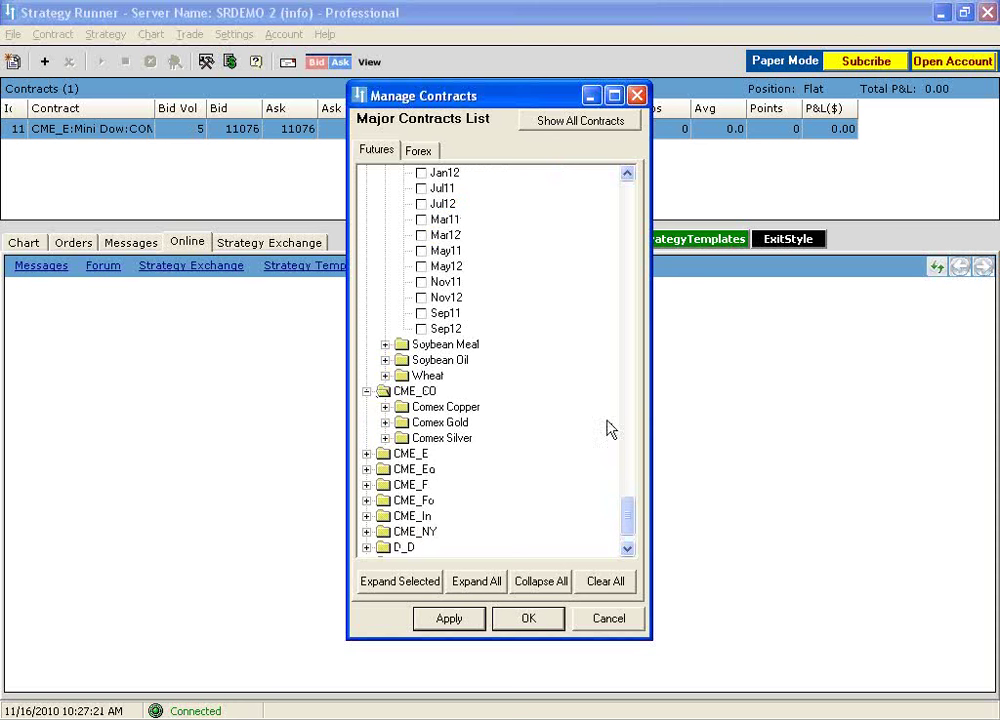
pyautogui.click(385, 422)
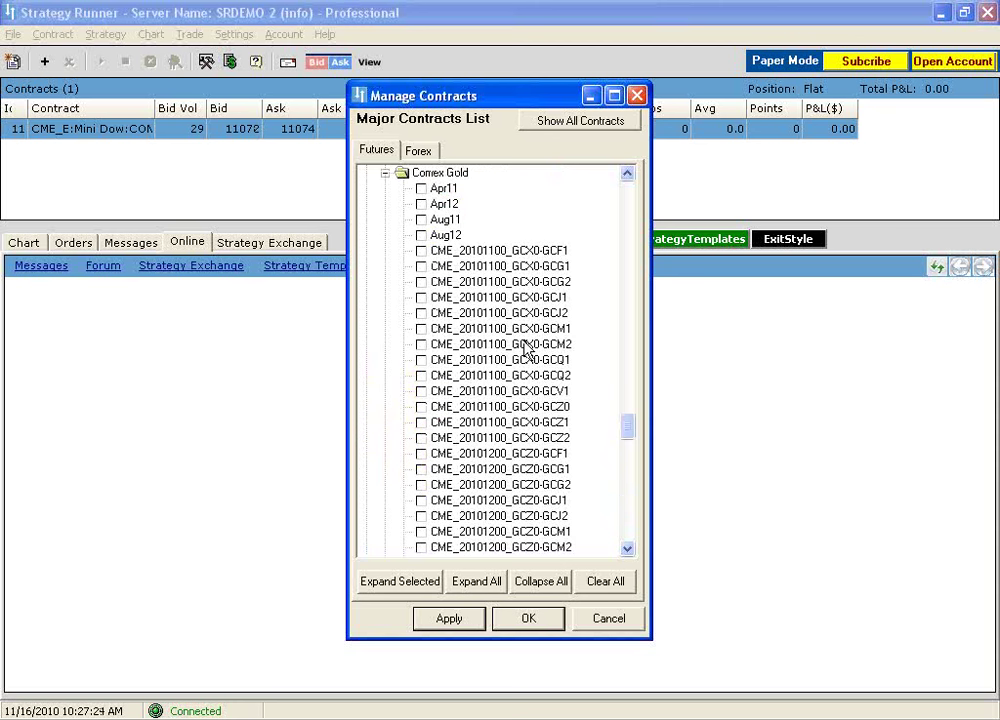
pyautogui.scroll(-20, 527, 350)
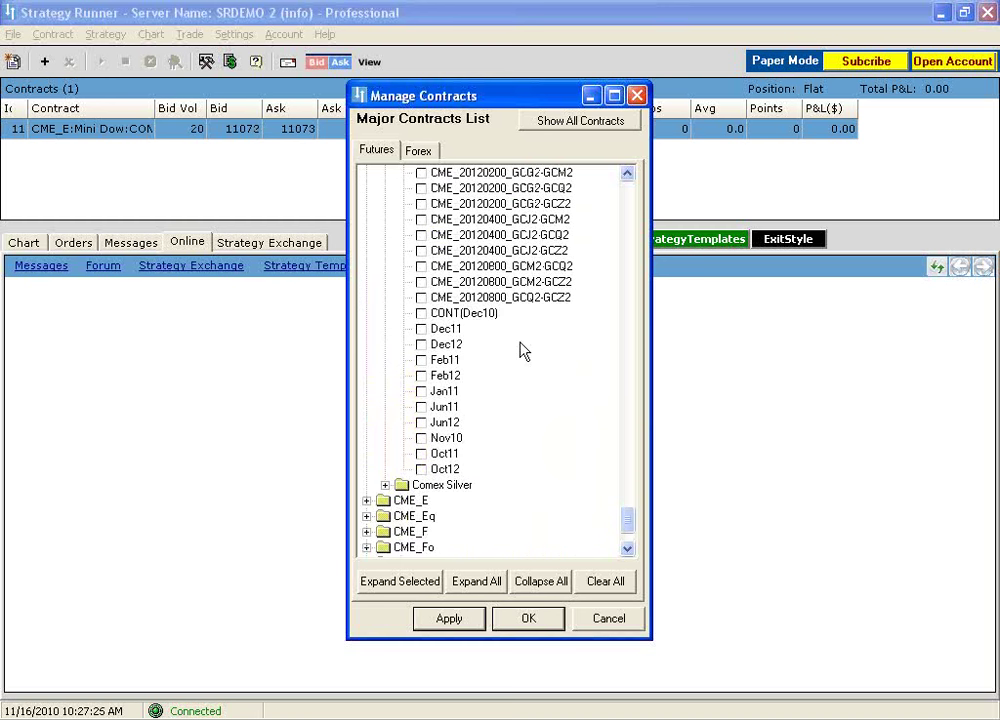
pyautogui.click(431, 316)
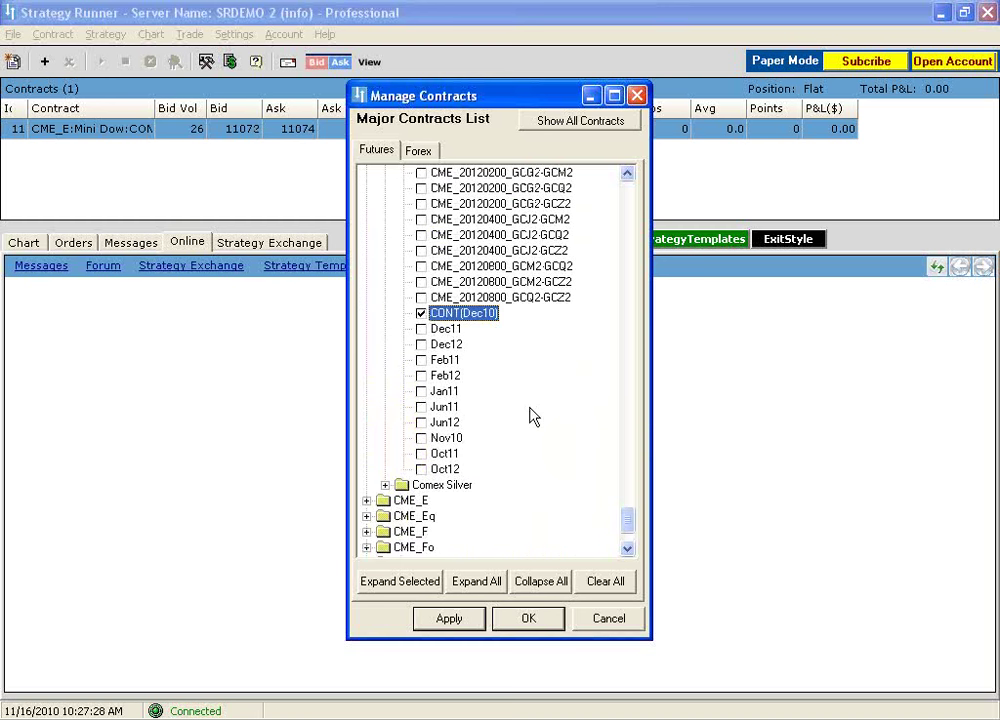
# Step: Expand the CME_E, CME_Eq and CME_F groups to examine which futures products they offer
pyautogui.scroll(-2, 530, 408)
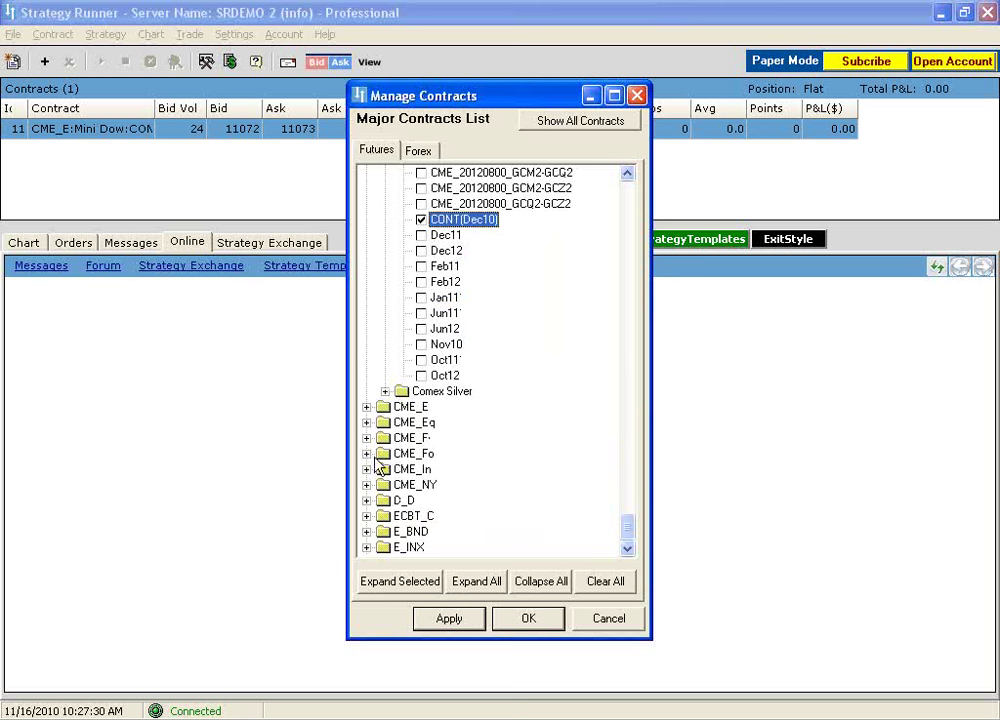
pyautogui.click(366, 407)
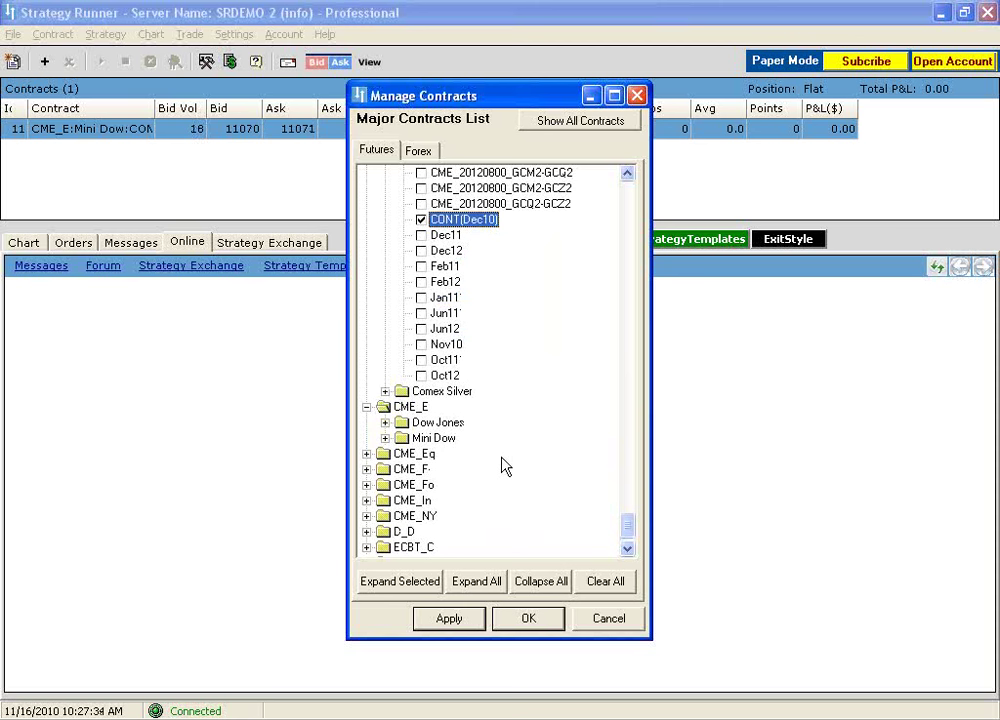
pyautogui.scroll(-1, 458, 450)
pyautogui.click(367, 423)
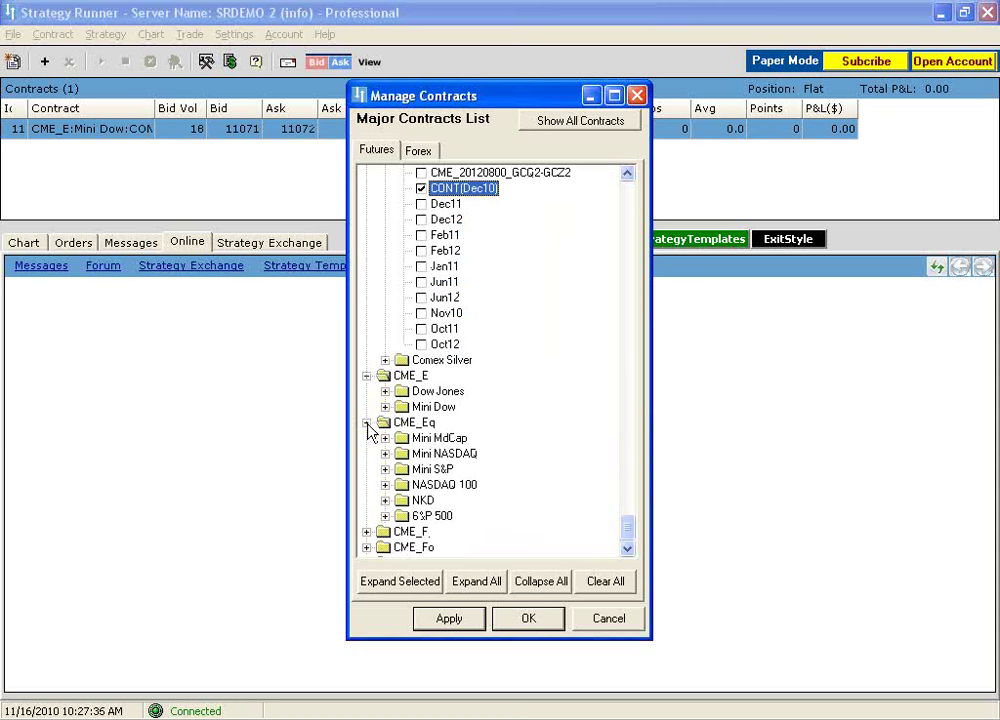
pyautogui.scroll(-2, 380, 444)
pyautogui.click(367, 440)
# Step: Select the Eurofx CONT(Dec10) currency futures contract in the CME_Fo group
pyautogui.scroll(-2, 410, 432)
pyautogui.click(367, 453)
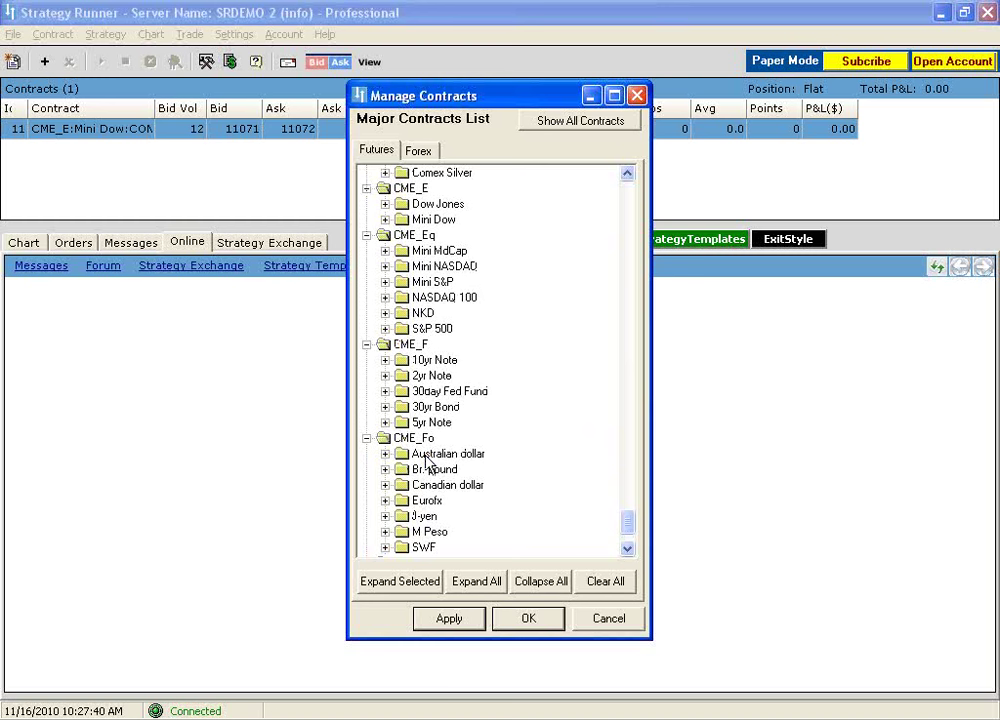
pyautogui.scroll(-2, 428, 462)
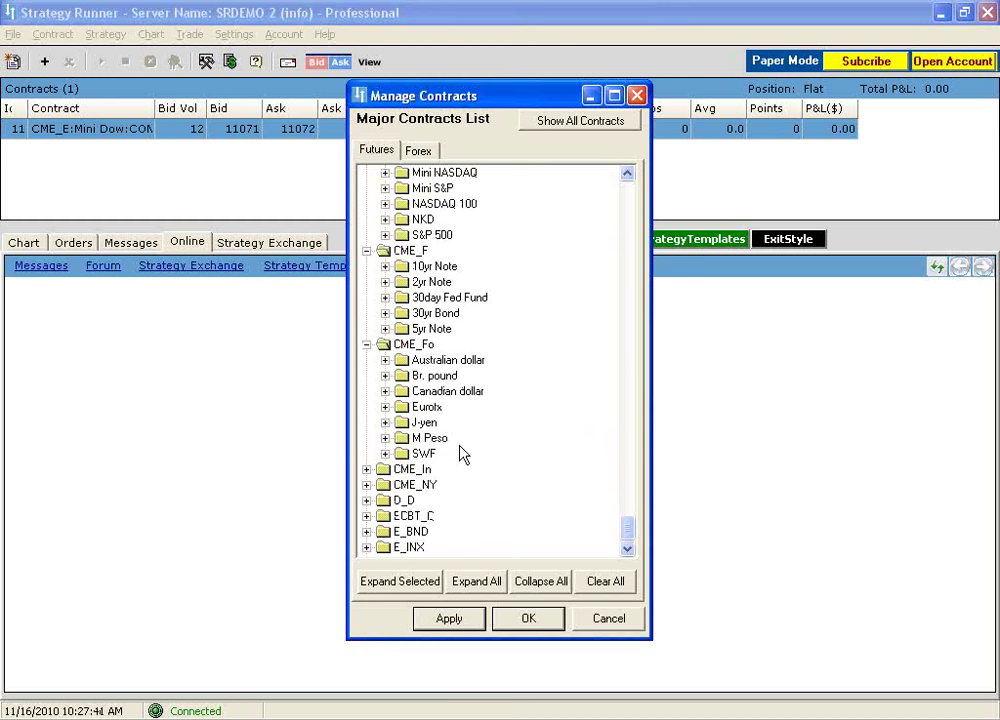
pyautogui.click(385, 407)
pyautogui.scroll(-2, 515, 391)
pyautogui.scroll(-1, 515, 391)
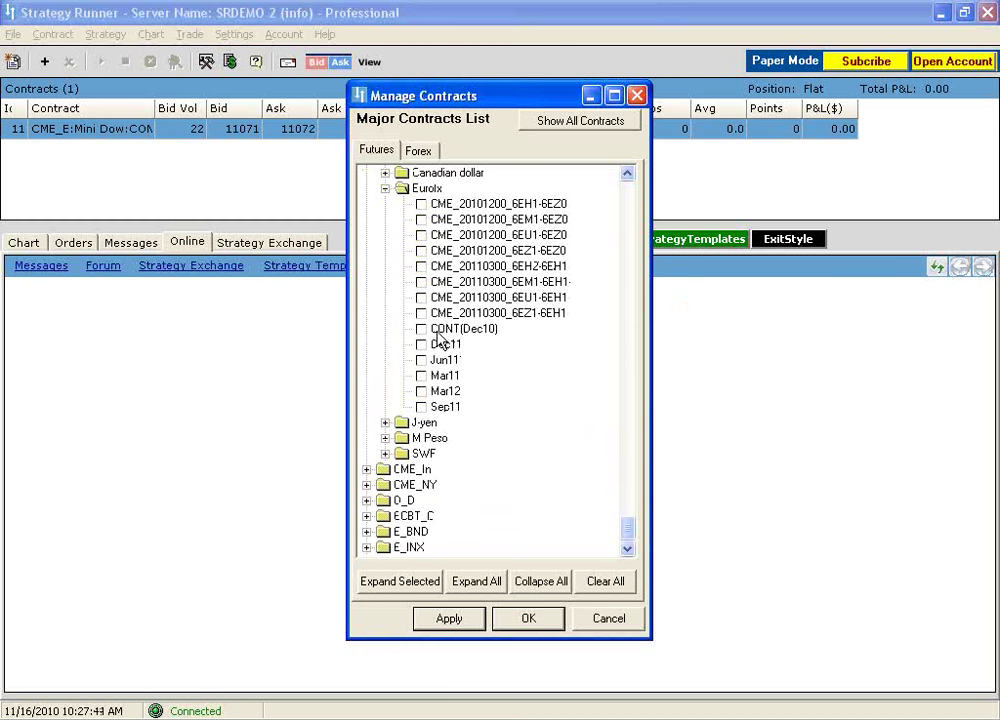
pyautogui.click(421, 329)
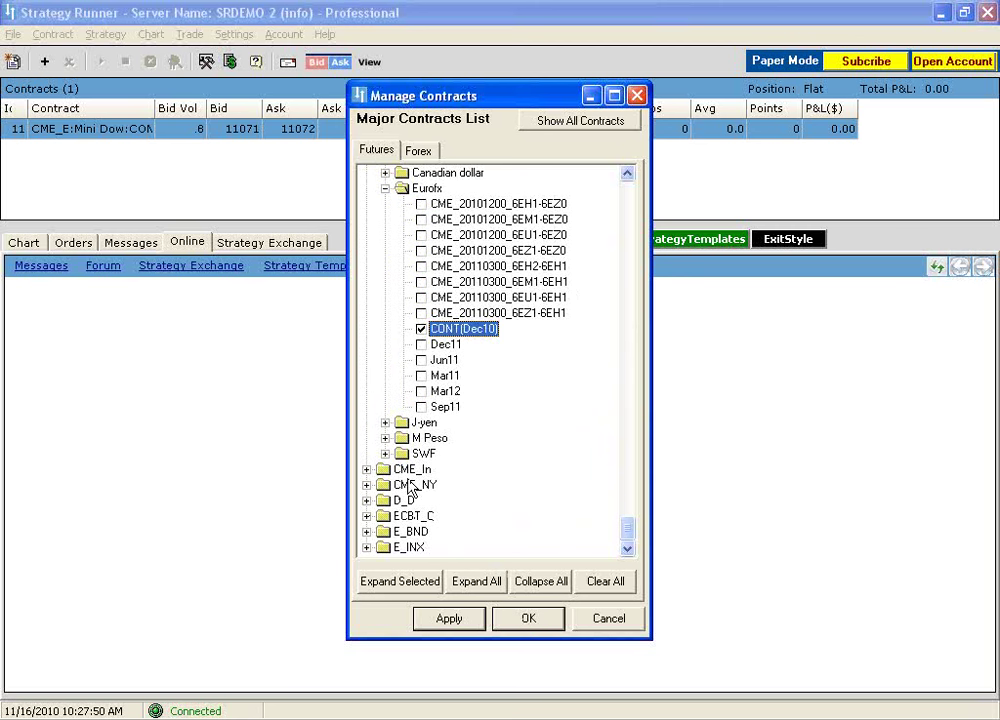
# Step: Apply the contract selection, close the contract manager, and enlarge the Contracts pane to fit all rows
pyautogui.click(452, 624)
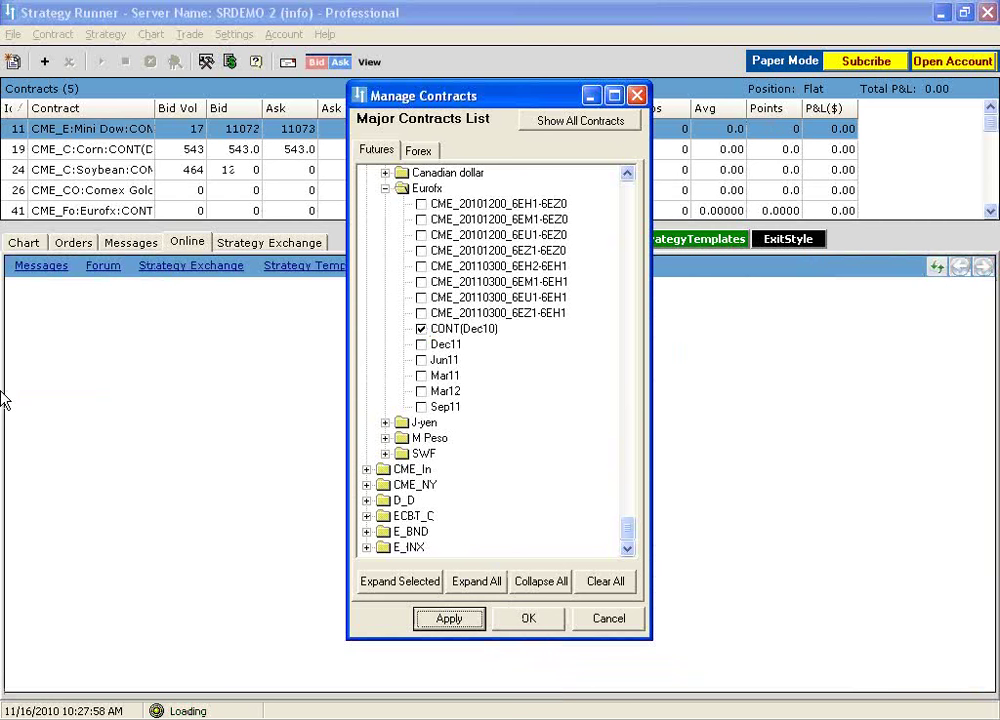
pyautogui.click(538, 625)
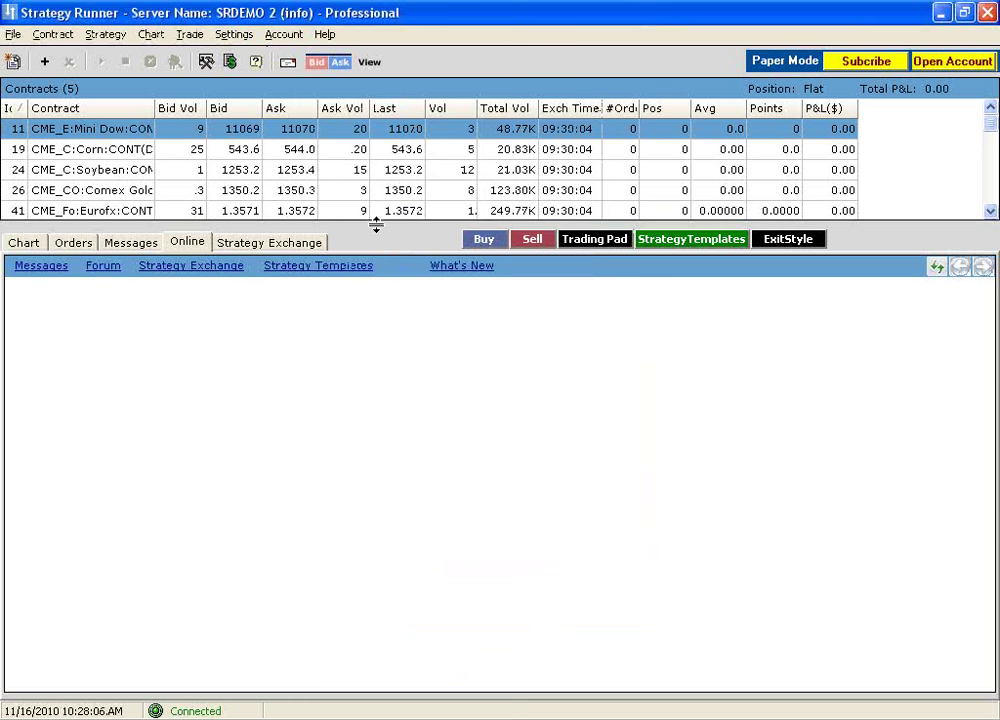
pyautogui.moveTo(379, 237); pyautogui.dragTo(378, 333)
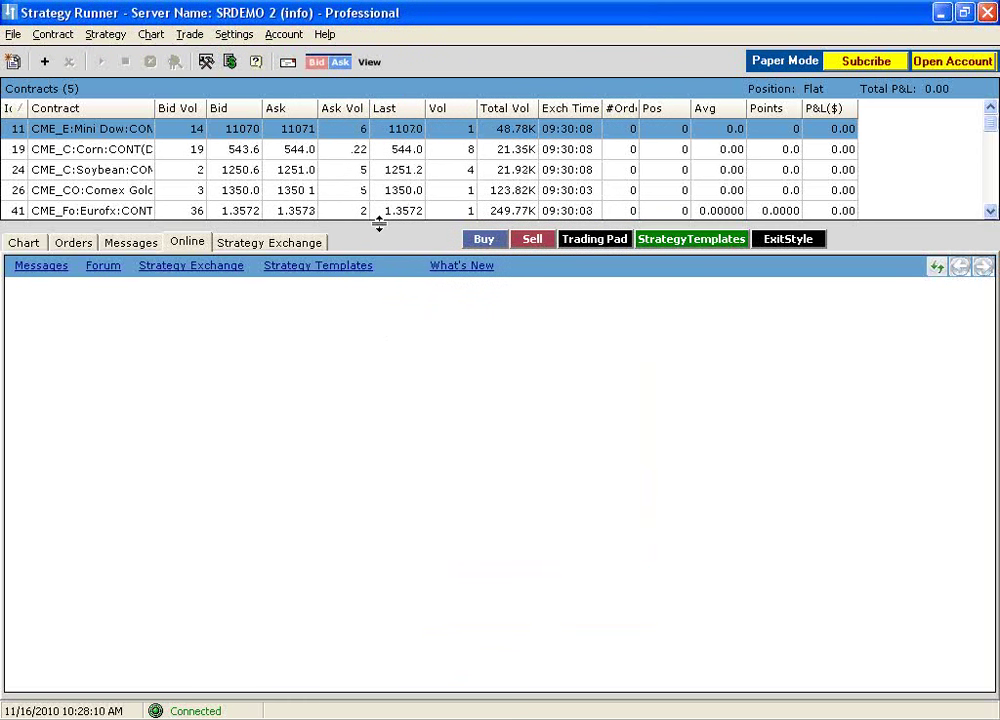
pyautogui.moveTo(379, 224)
pyautogui.mouseDown()
pyautogui.moveTo(376, 362)
pyautogui.moveTo(375, 232)
pyautogui.moveTo(371, 338)
pyautogui.mouseUp()
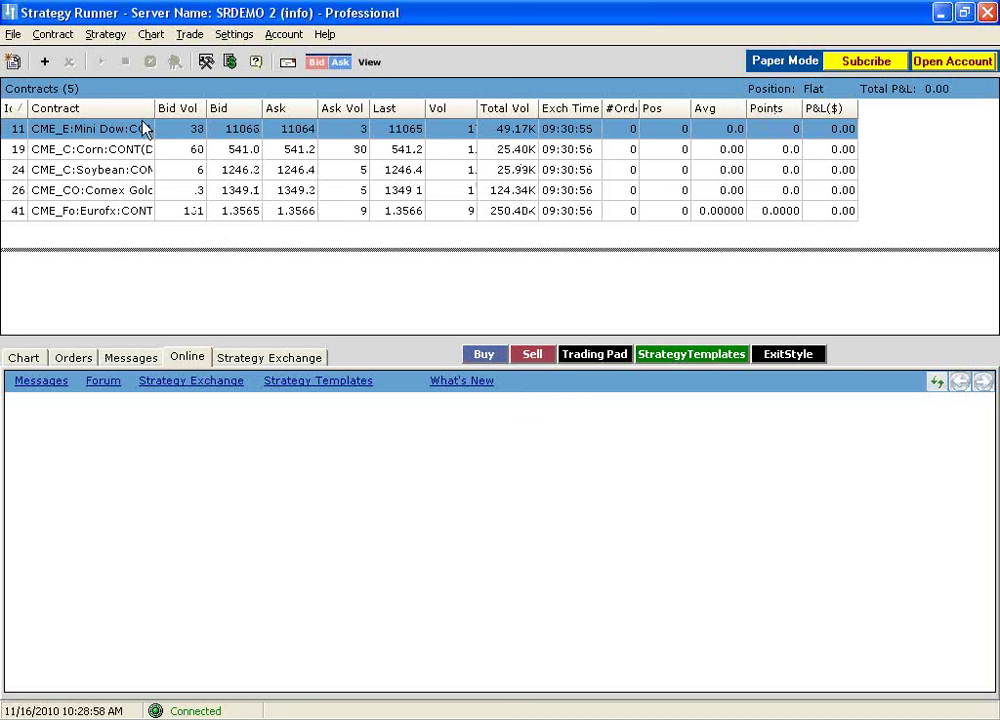
# Step: Open the trading window for the Comex Gold contract and move it clear of the price chart
pyautogui.doubleClick(105, 192)
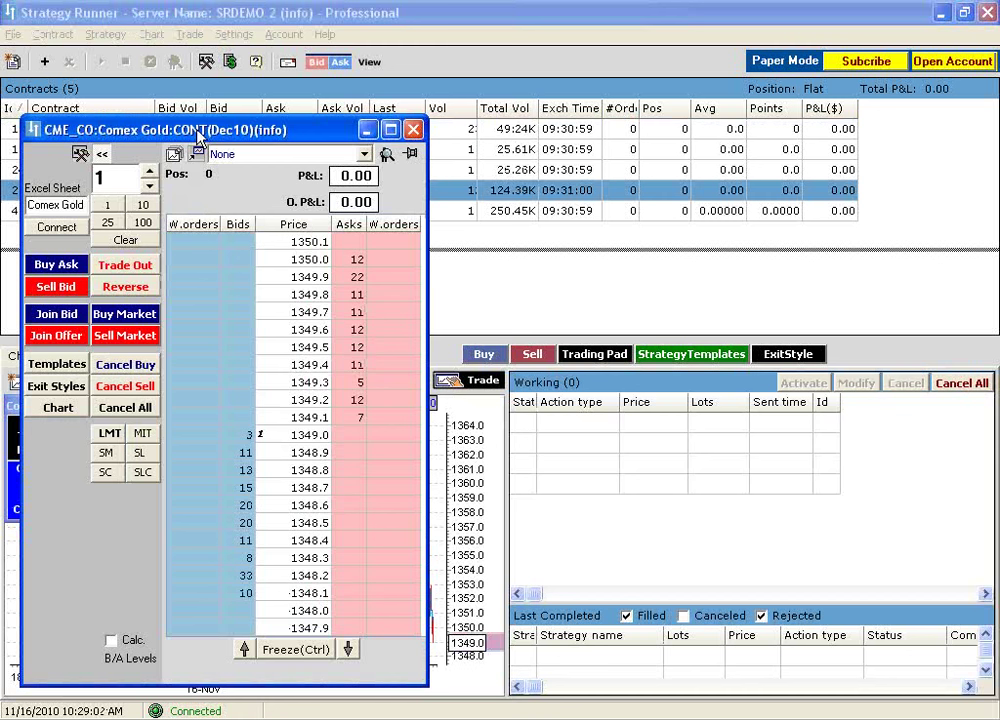
pyautogui.moveTo(198, 131); pyautogui.dragTo(724, 116)
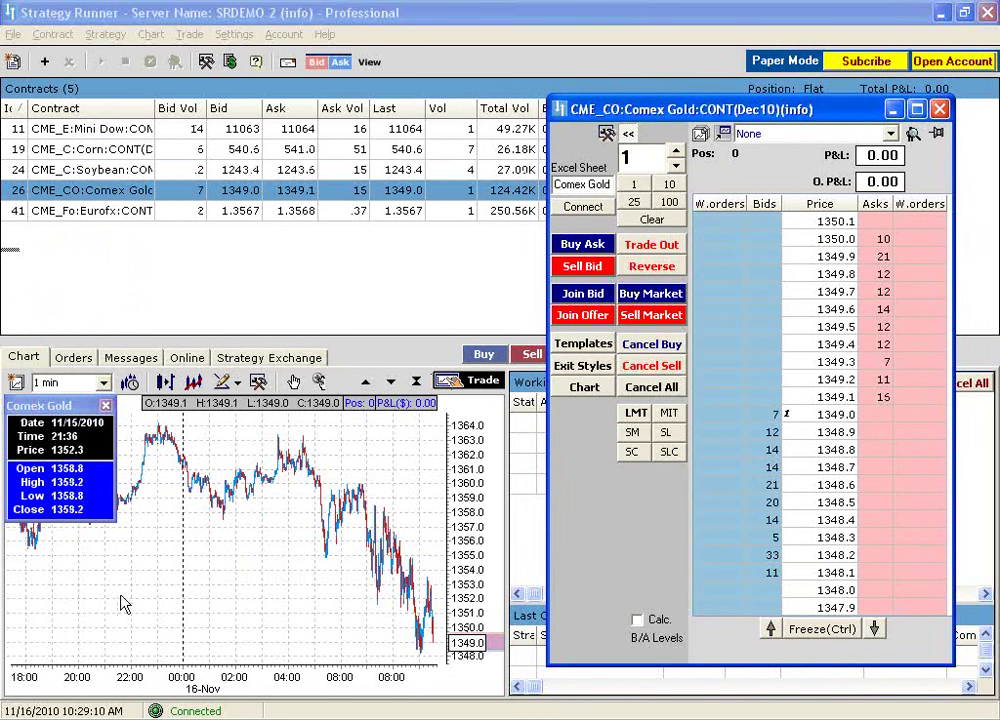
# Step: Close the Comex Gold trading window and open the gold price chart in its own maximized window
pyautogui.moveTo(660, 109); pyautogui.dragTo(355, 122)
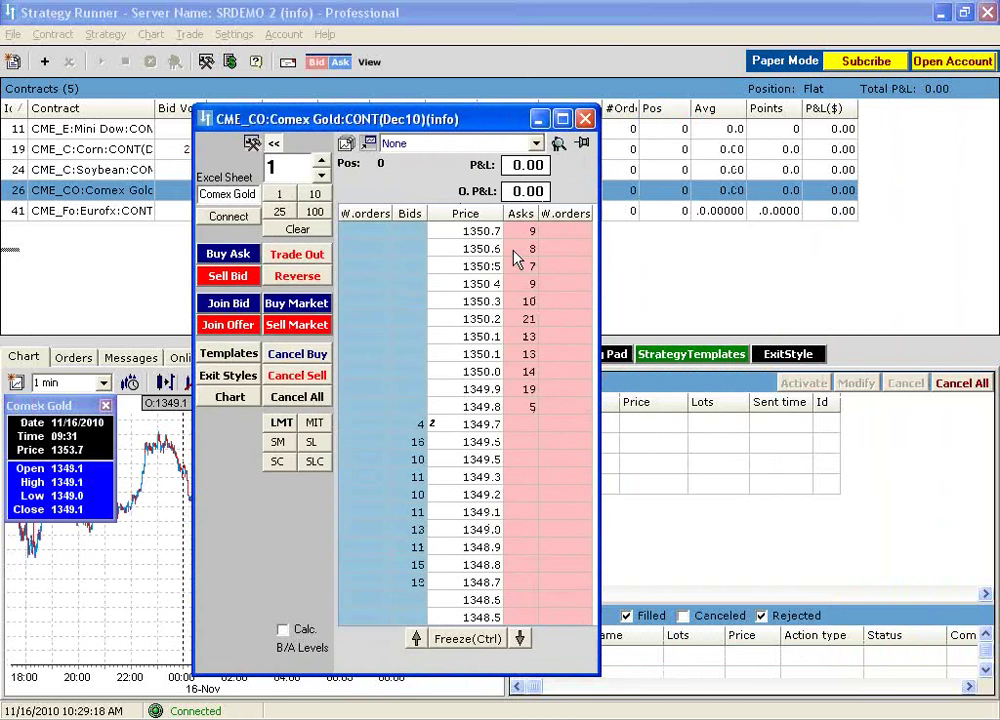
pyautogui.click(585, 119)
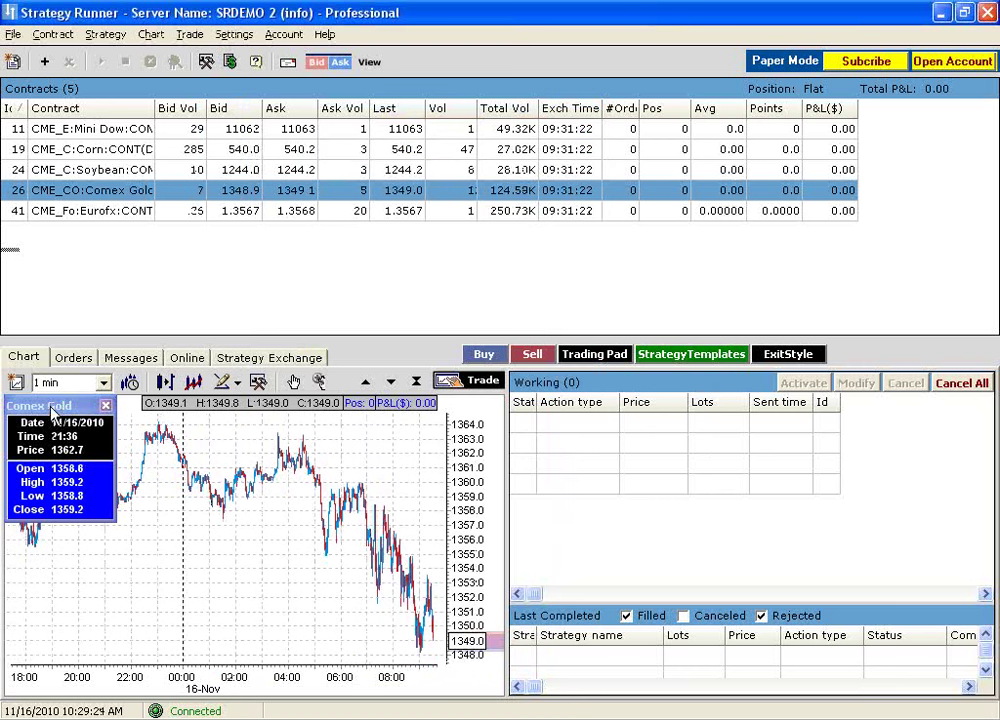
pyautogui.click(17, 386)
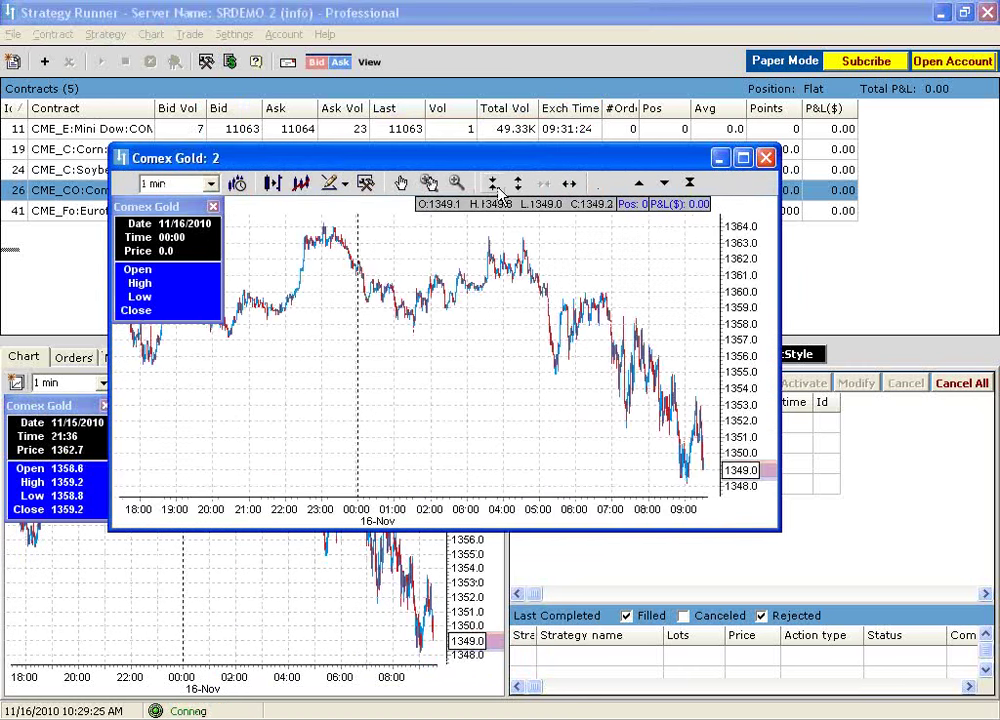
pyautogui.doubleClick(478, 161)
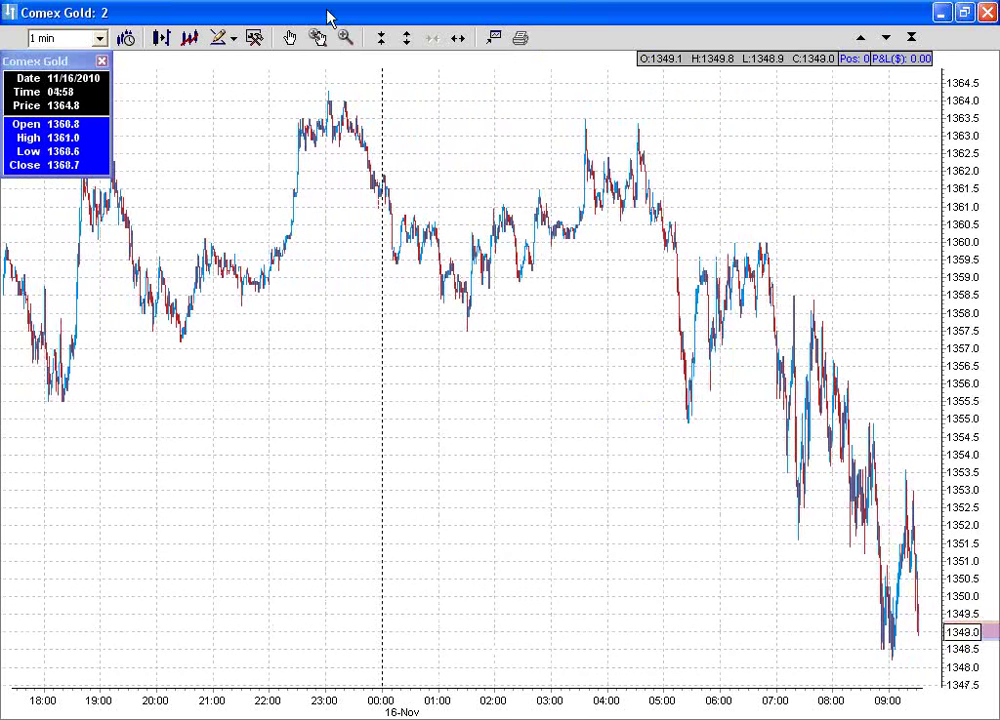
# Step: View the gold chart at the 1 day interval, and set it to 5 min with the Bar style
pyautogui.click(101, 39)
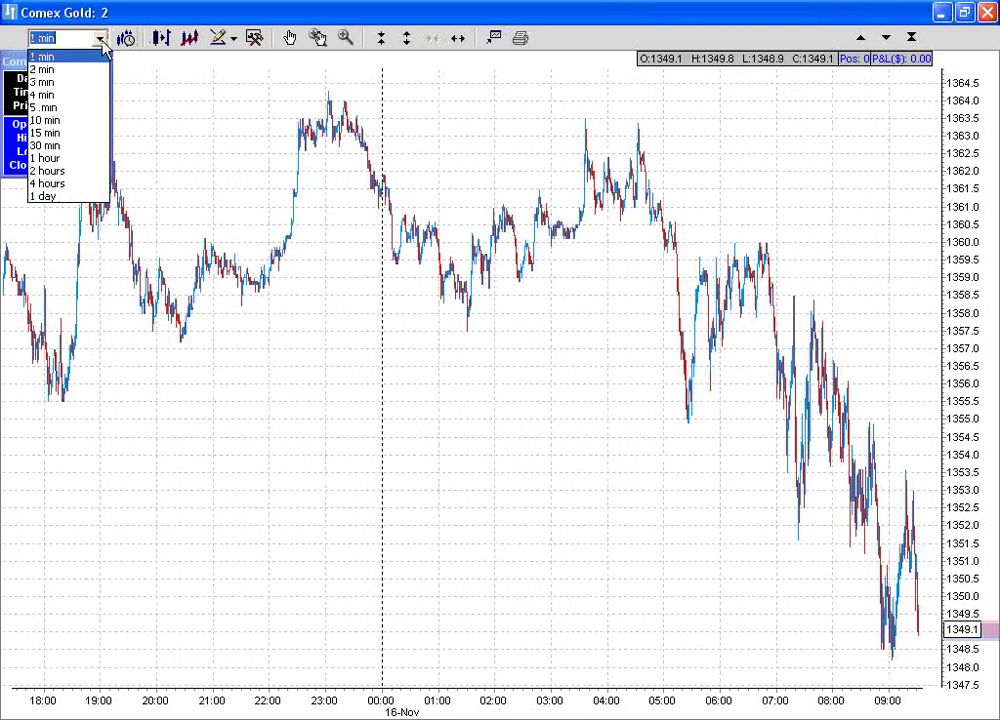
pyautogui.click(70, 196)
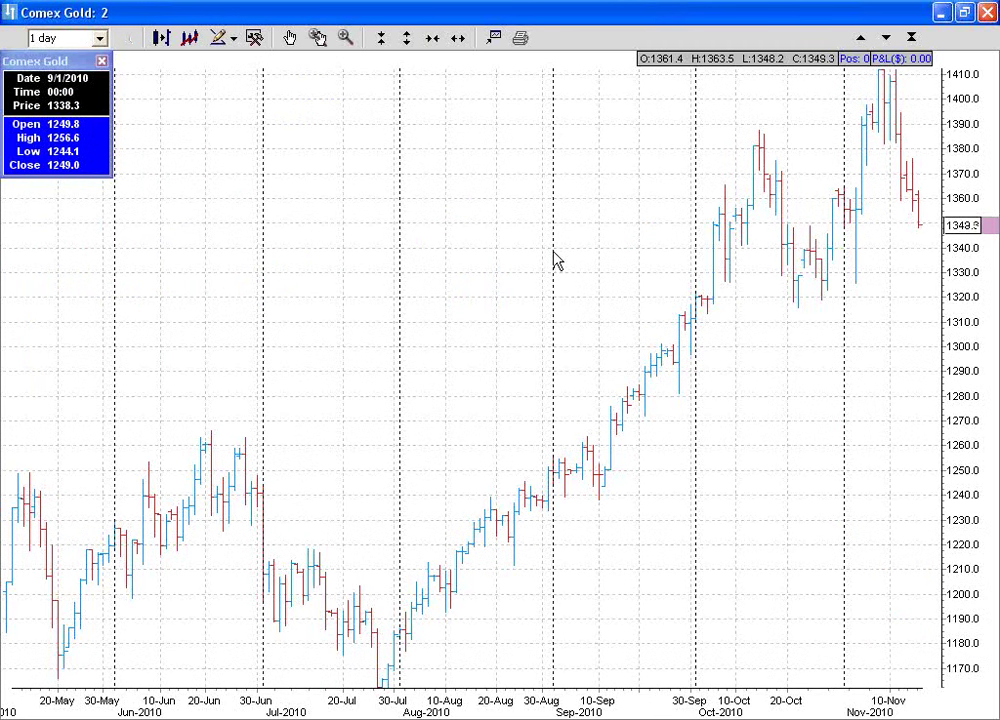
pyautogui.click(90, 37)
pyautogui.click(98, 39)
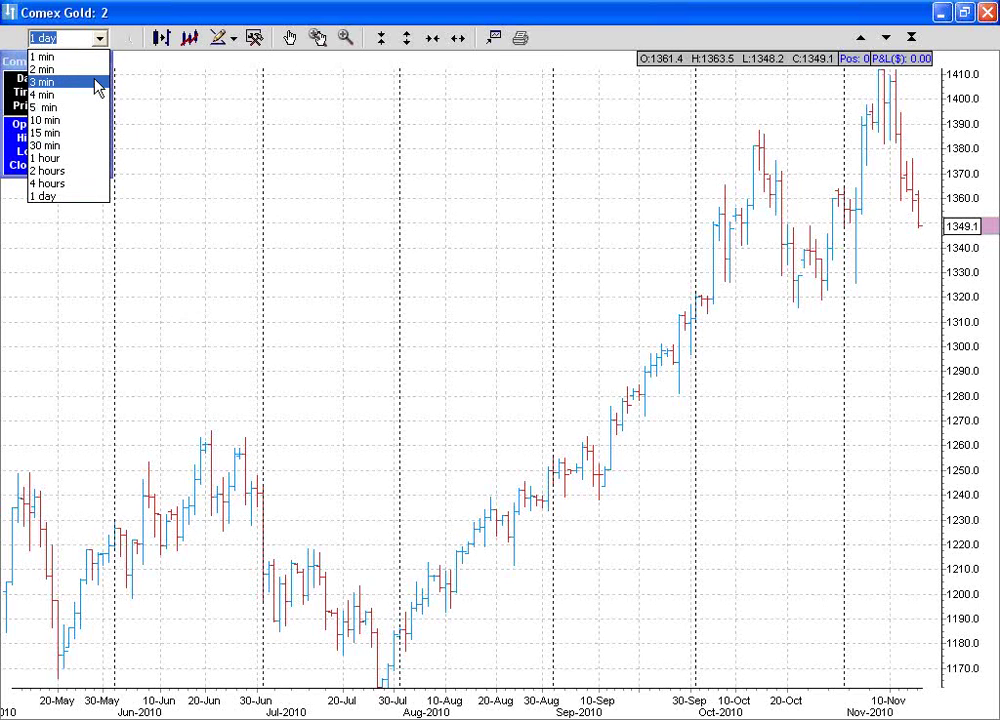
pyautogui.click(80, 107)
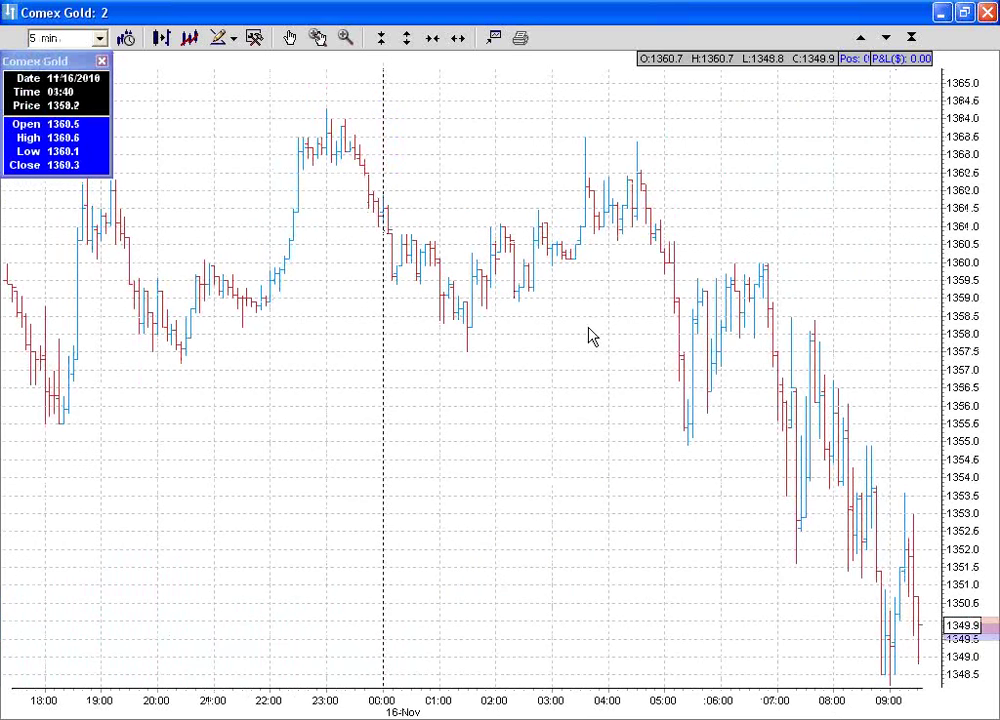
pyautogui.click(161, 40)
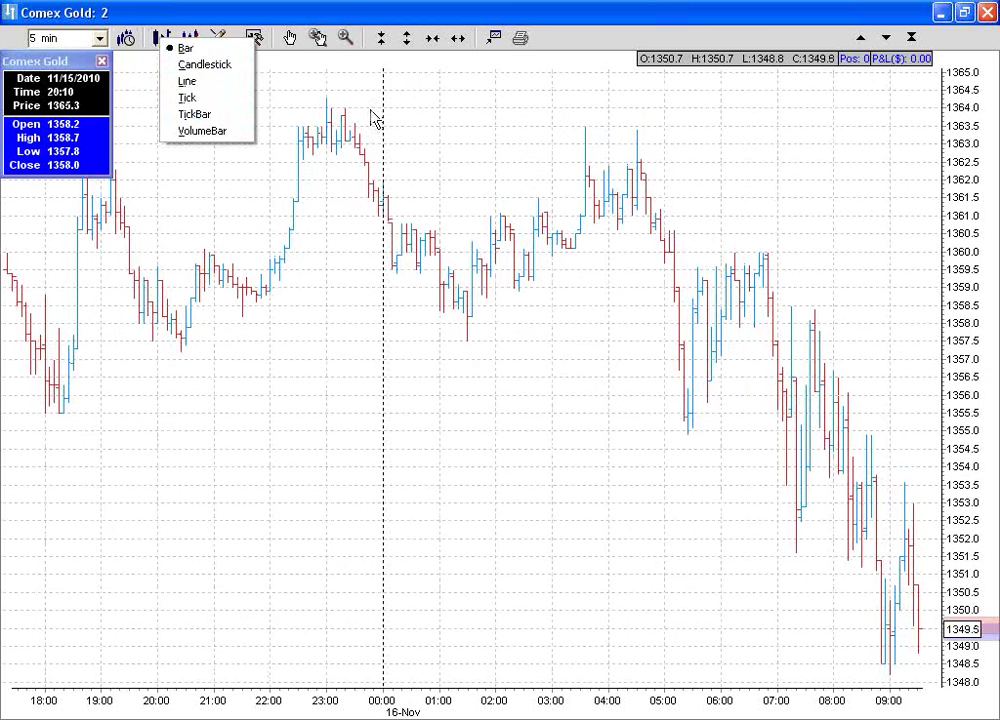
pyautogui.click(204, 50)
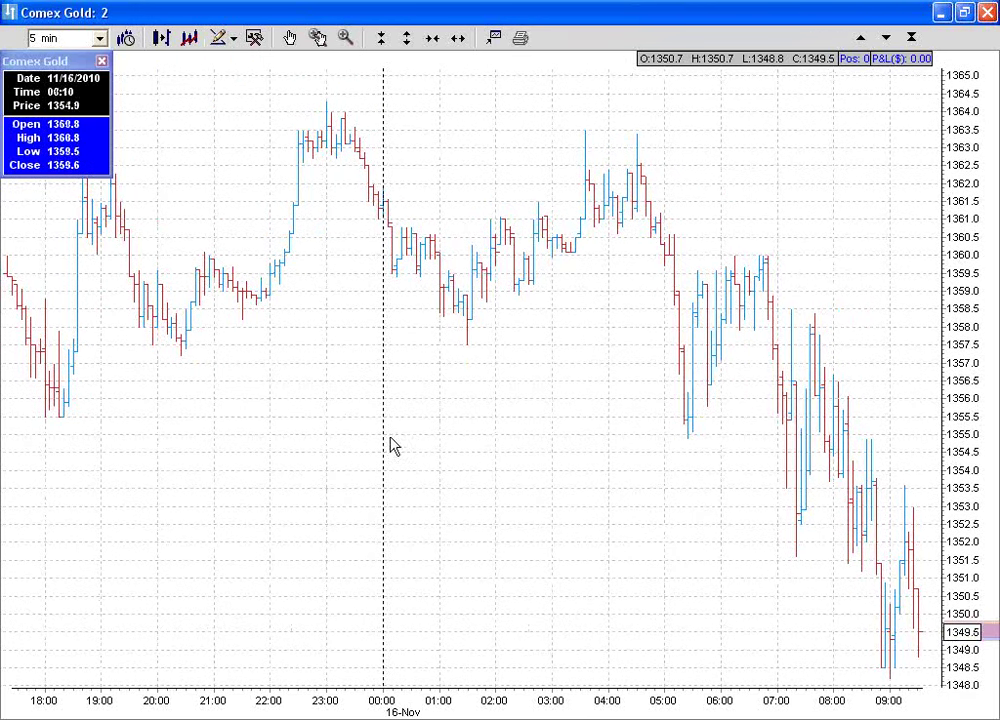
# Step: Enable the Slow Stochastic Oscillator study in the gold chart's settings
pyautogui.rightClick(236, 379)
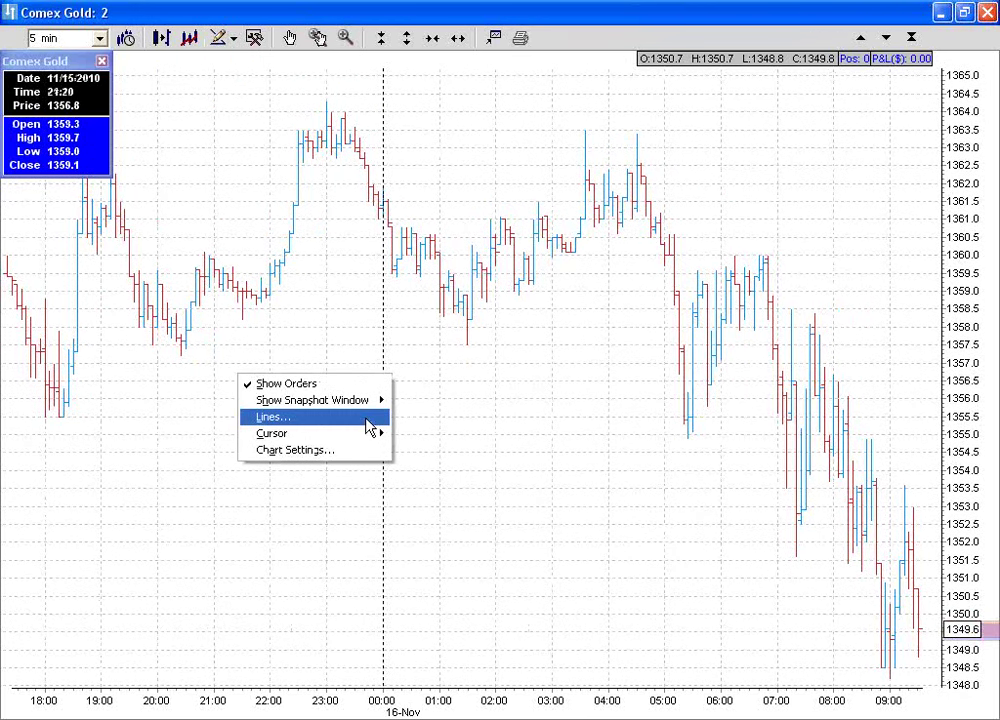
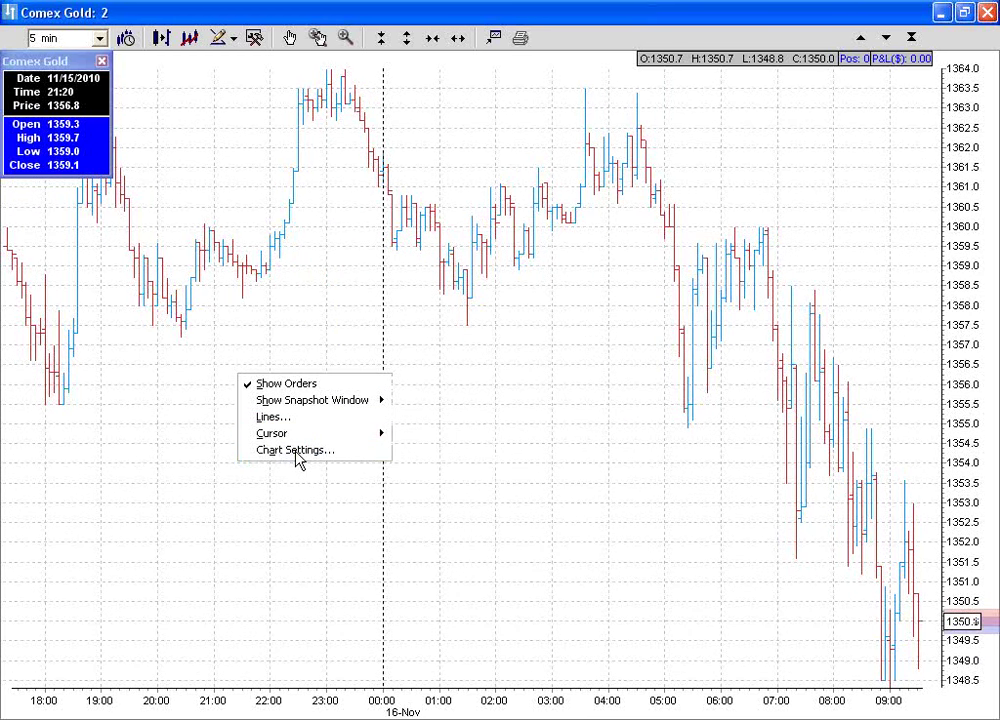
pyautogui.click(295, 451)
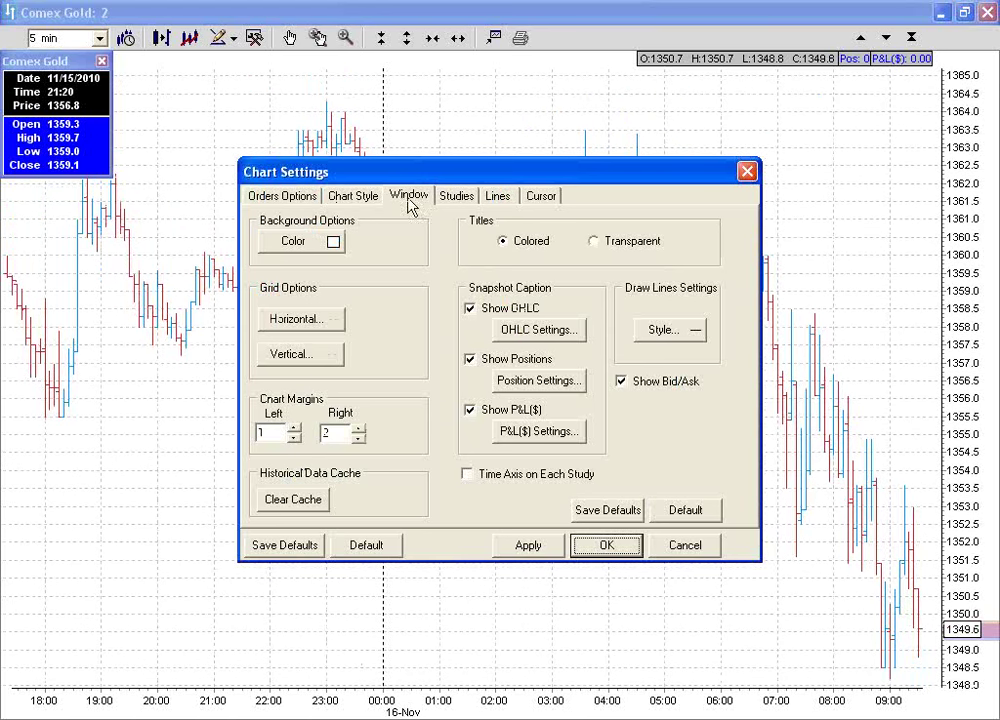
pyautogui.click(461, 199)
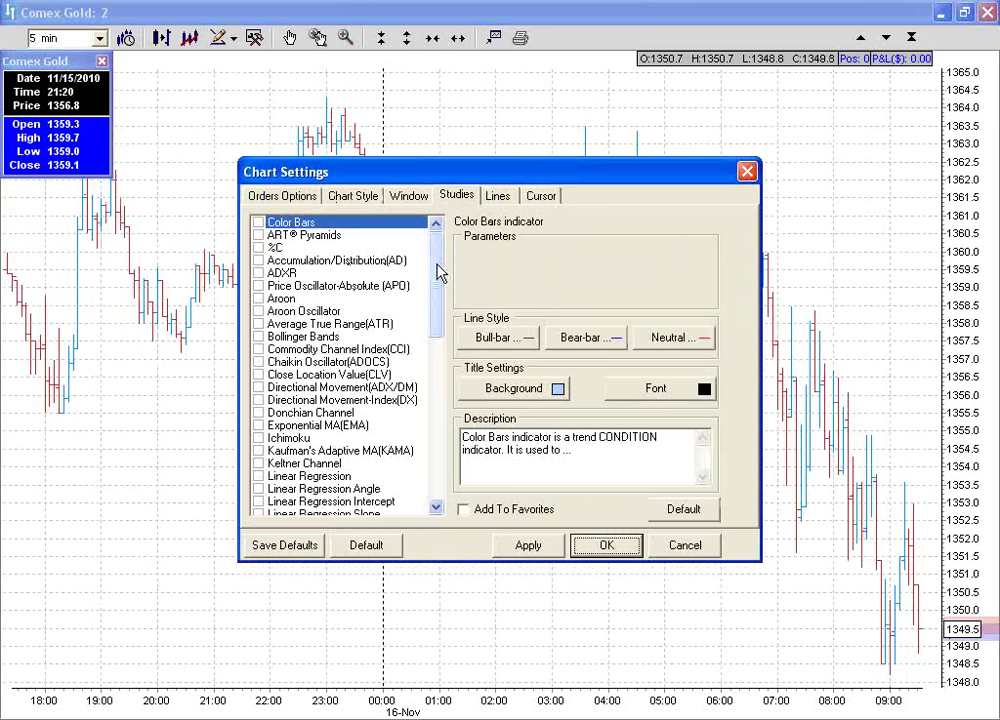
pyautogui.moveTo(440, 272); pyautogui.dragTo(438, 458)
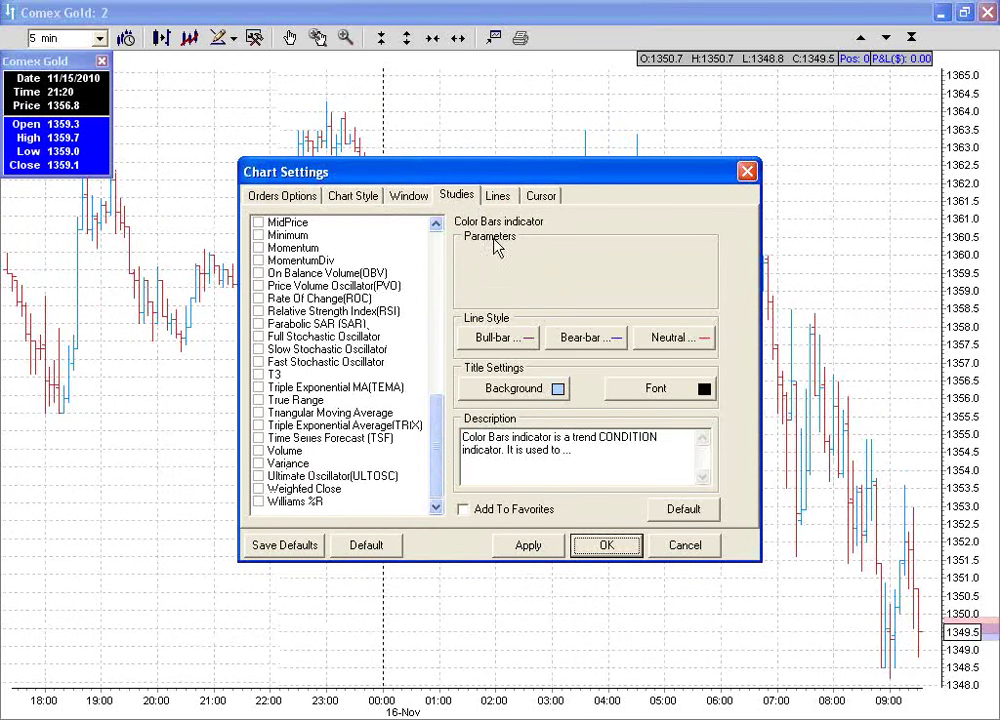
pyautogui.click(259, 350)
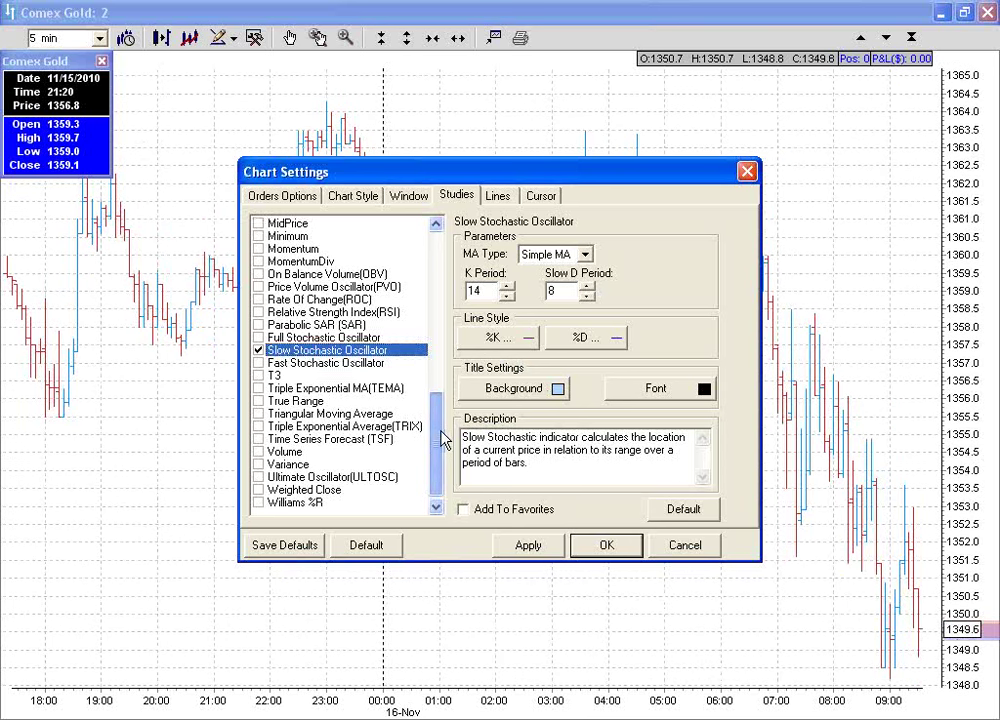
# Step: Enable the Moving Average(MA) and Moving Average 2(MA) studies and apply the chart settings
pyautogui.moveTo(440, 440); pyautogui.dragTo(444, 337)
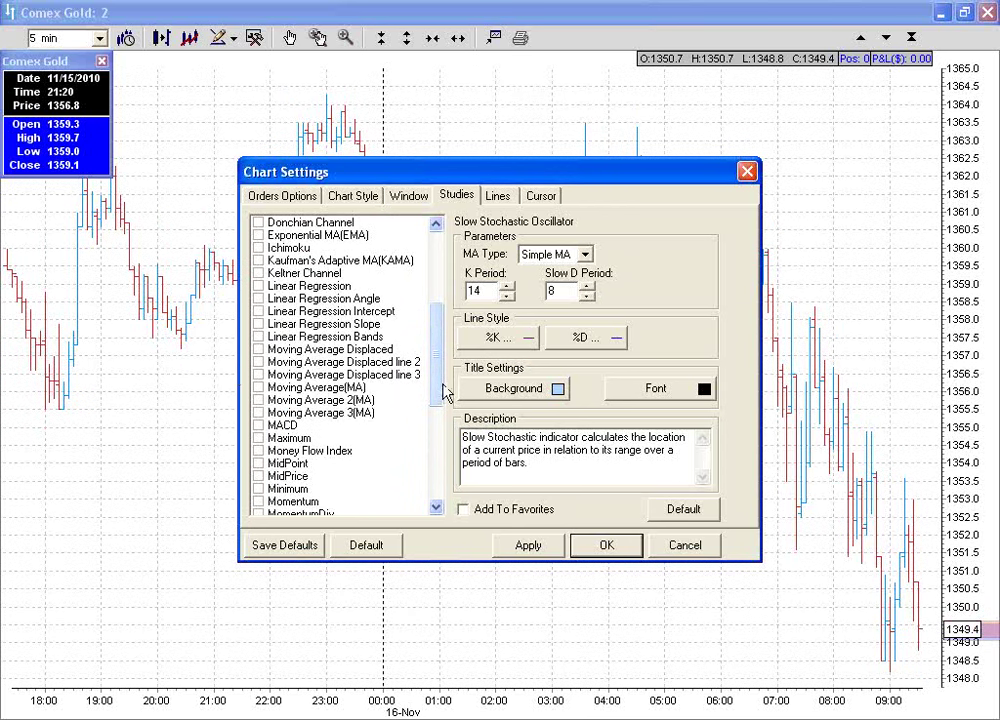
pyautogui.click(258, 387)
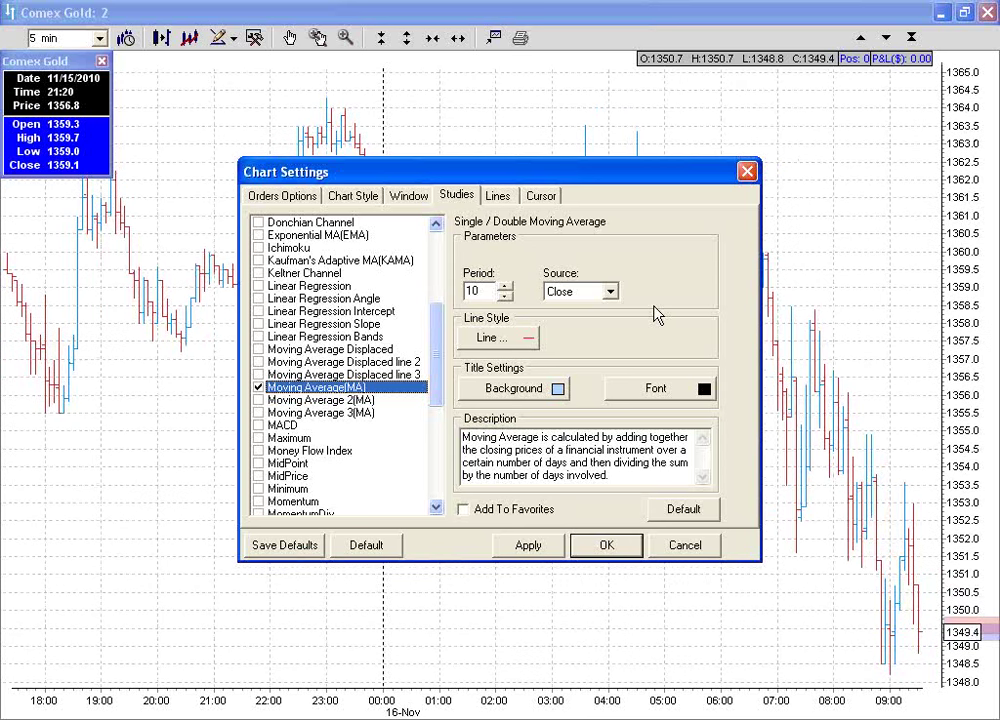
pyautogui.click(259, 400)
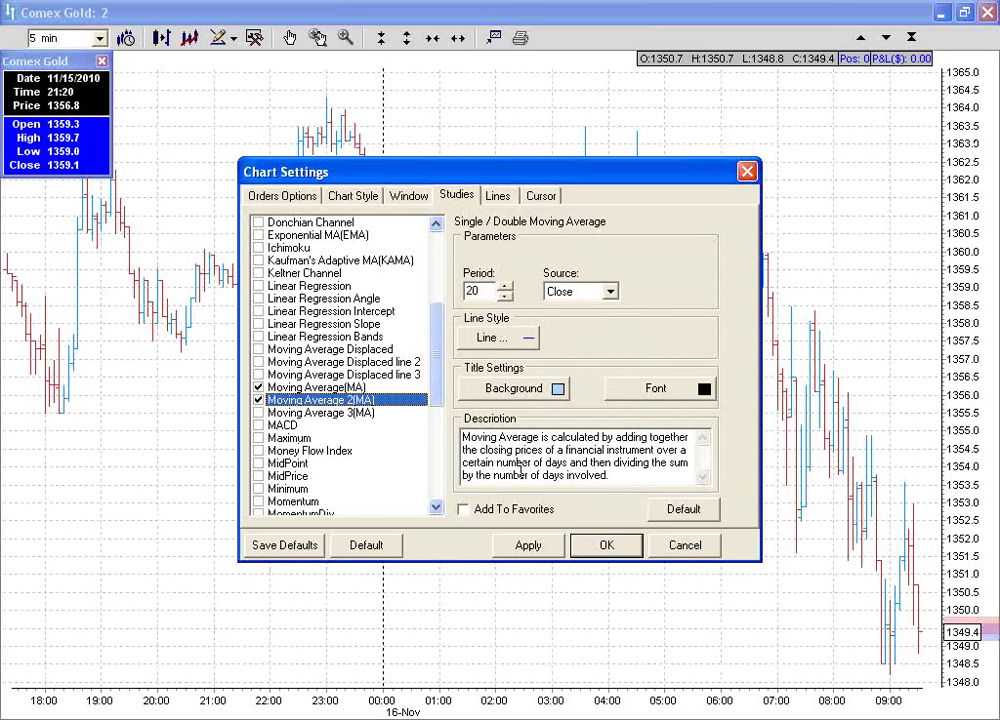
pyautogui.moveTo(442, 364); pyautogui.dragTo(440, 283)
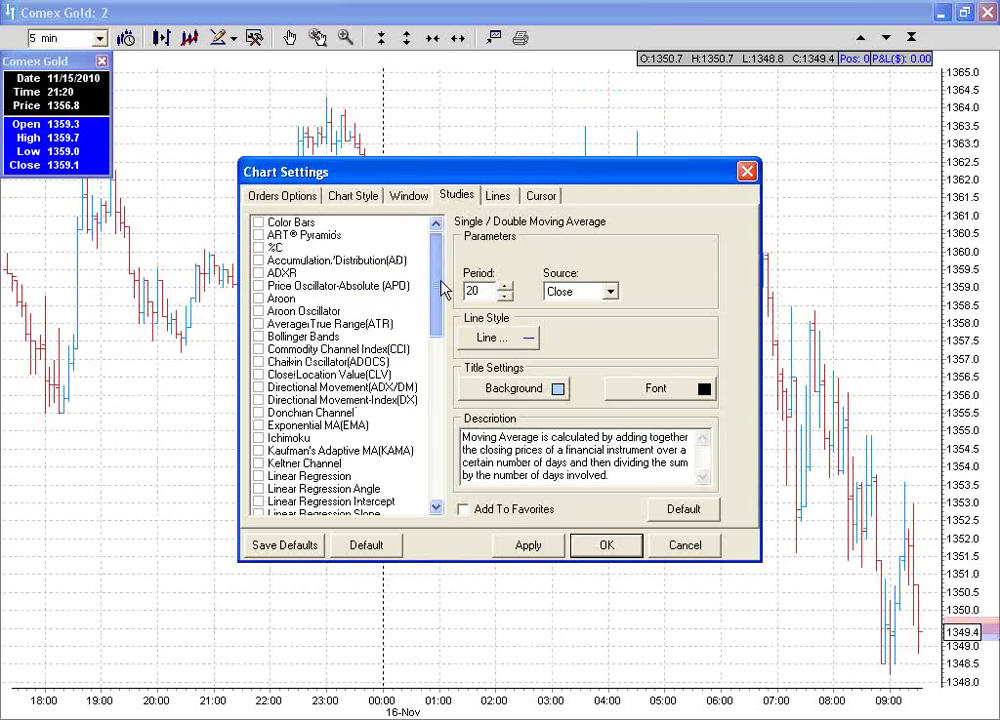
pyautogui.click(530, 546)
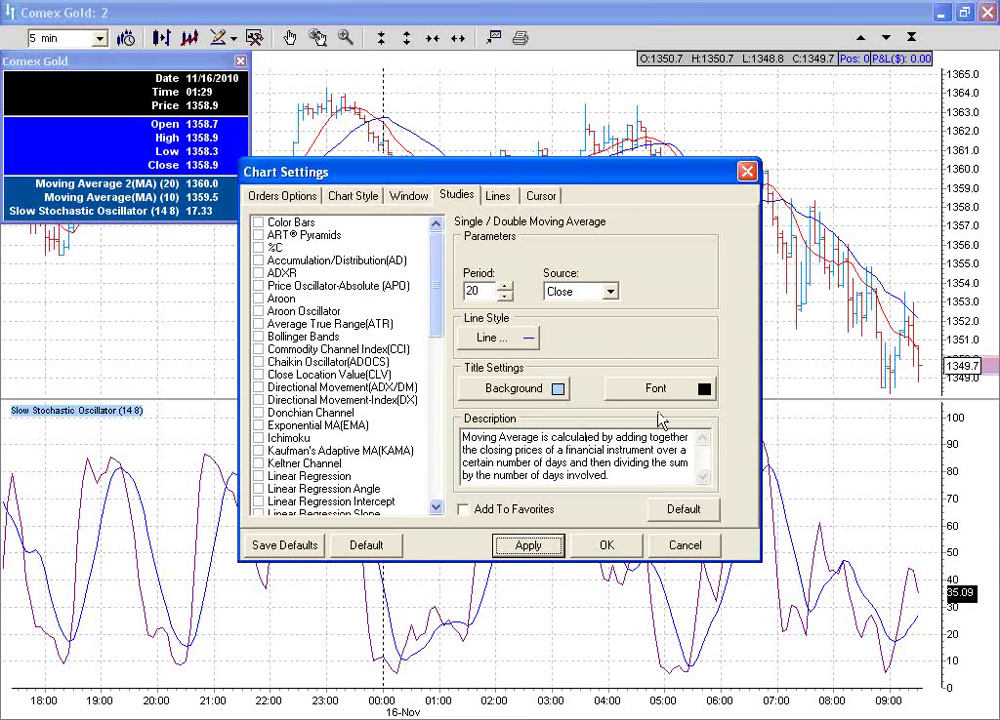
pyautogui.click(604, 546)
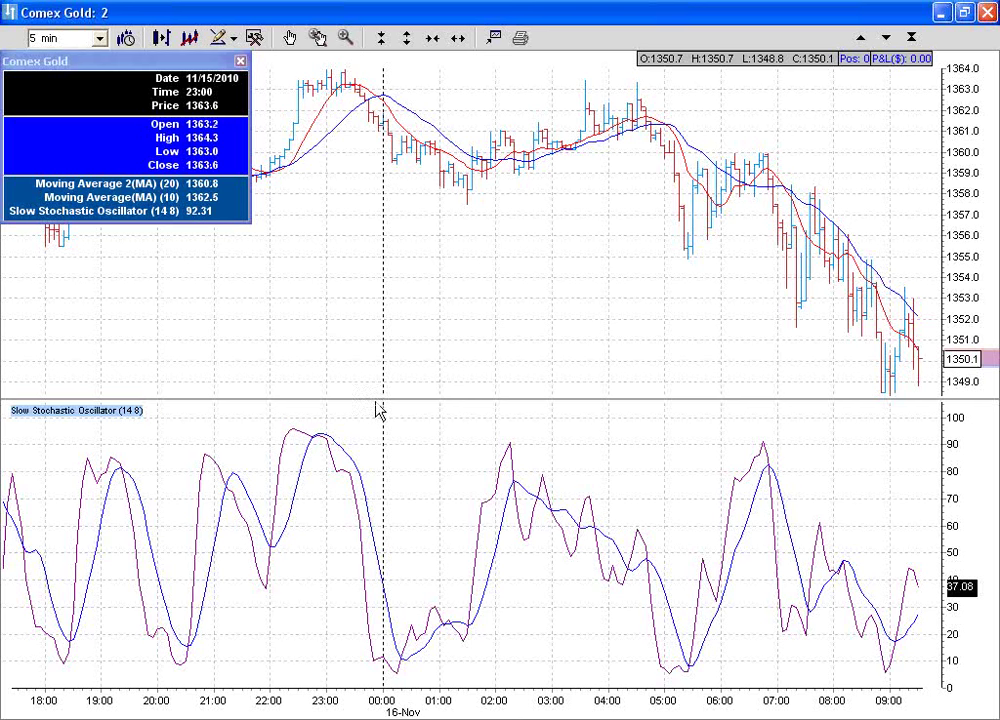
# Step: Shrink the Slow Stochastic pane to enlarge the price chart, and close the separate gold chart window
pyautogui.moveTo(374, 398); pyautogui.dragTo(442, 576)
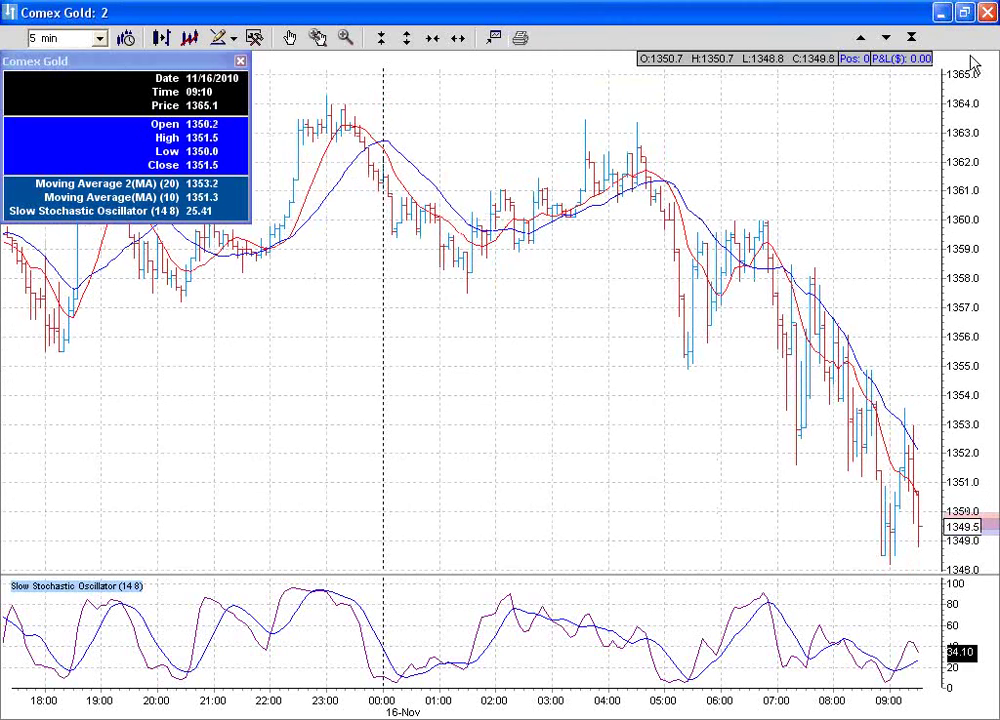
pyautogui.click(964, 12)
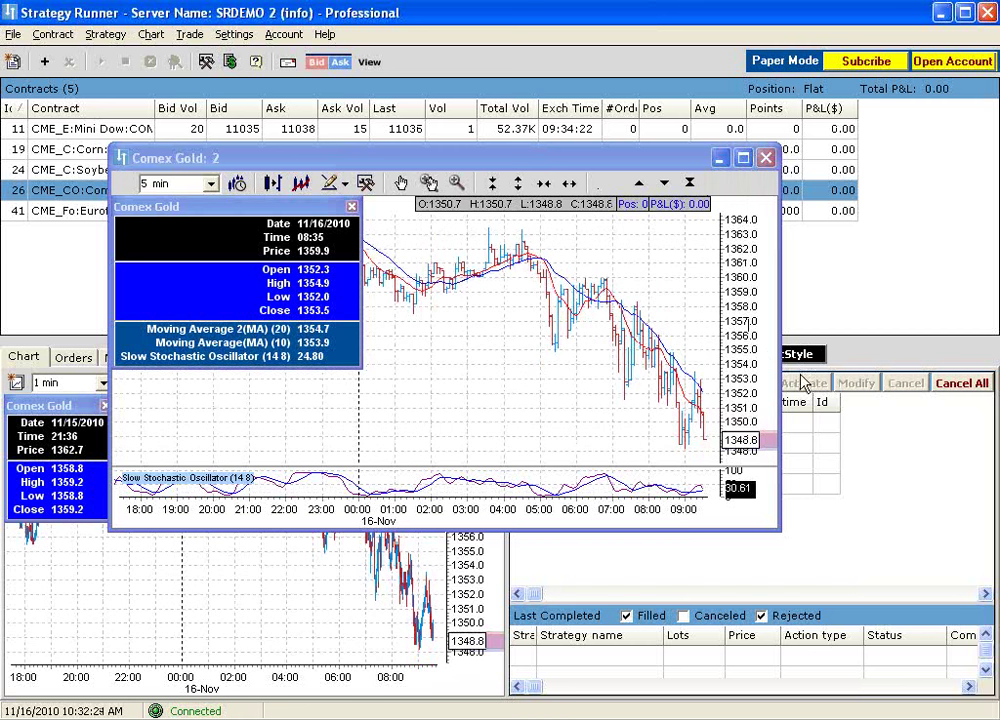
pyautogui.click(765, 158)
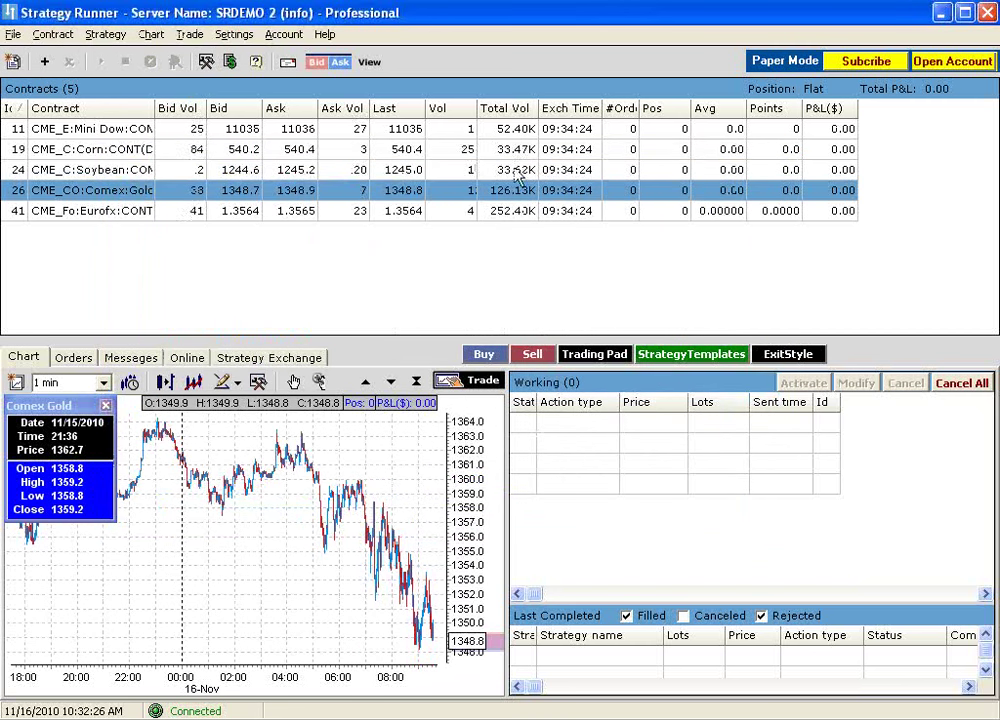
# Step: Reopen the Comex Gold trading window and examine the available exit styles without applying one
pyautogui.doubleClick(104, 192)
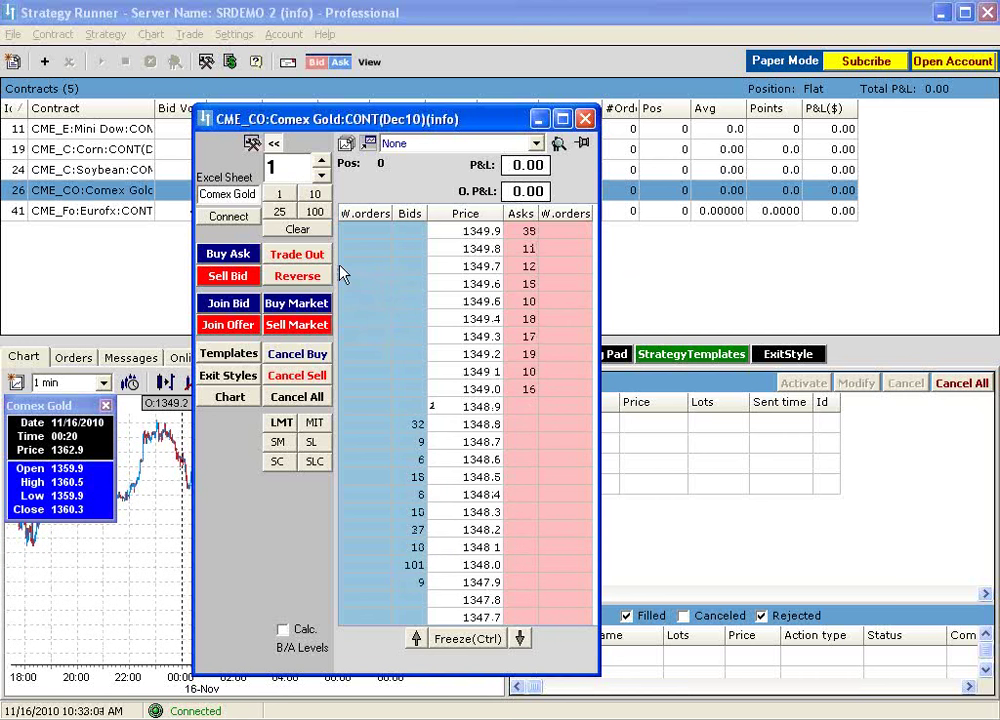
pyautogui.click(238, 375)
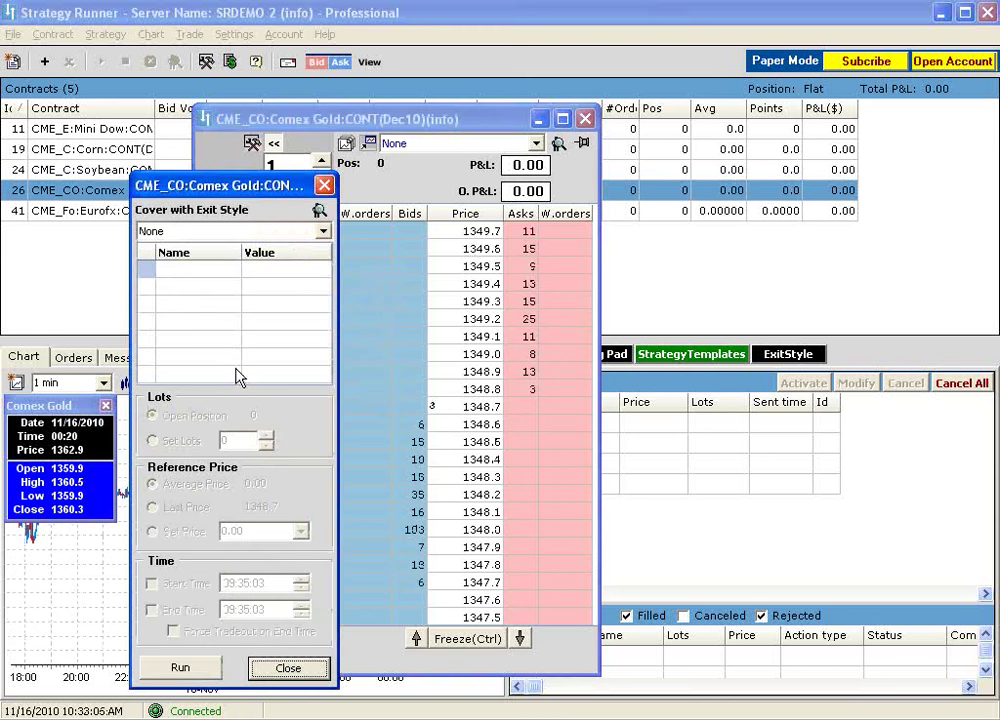
pyautogui.click(323, 231)
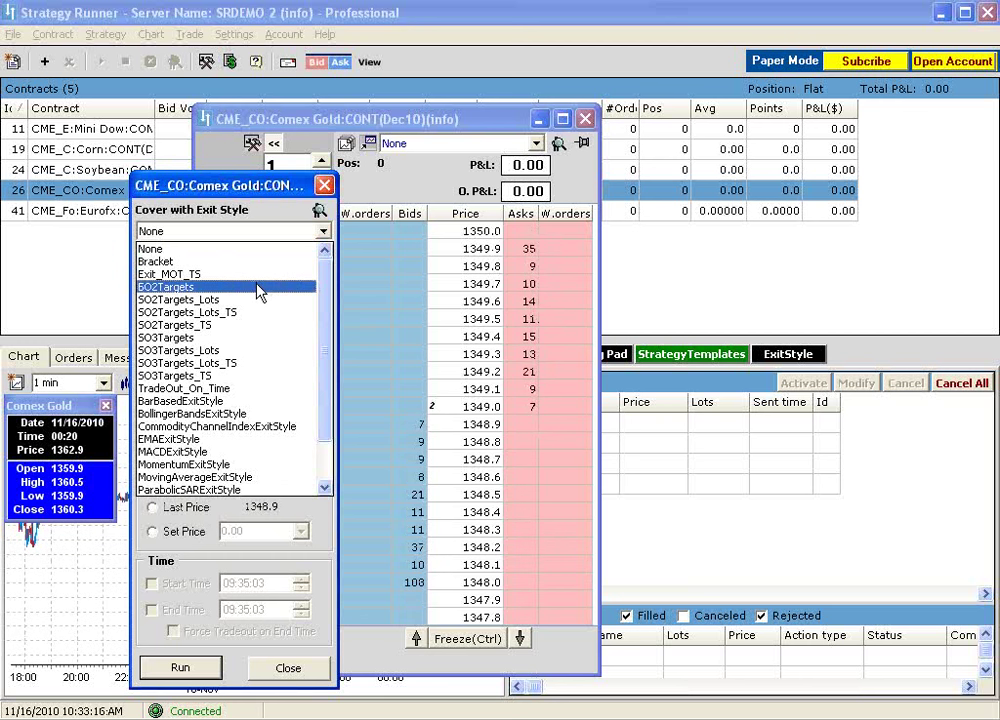
pyautogui.scroll(-2, 252, 300)
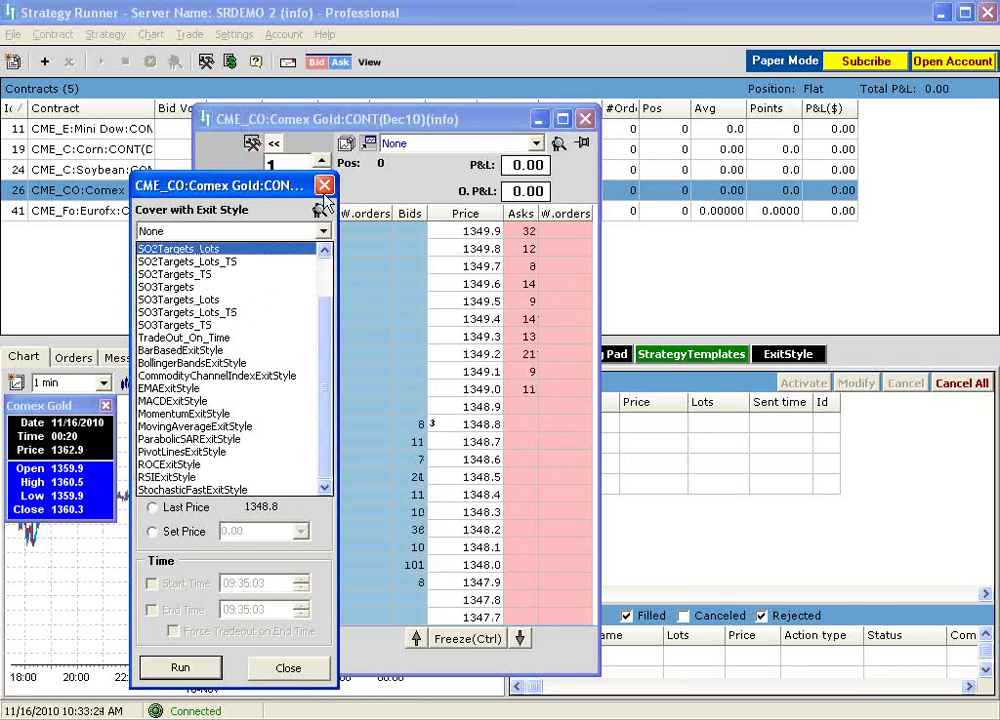
pyautogui.moveTo(328, 350); pyautogui.dragTo(328, 259)
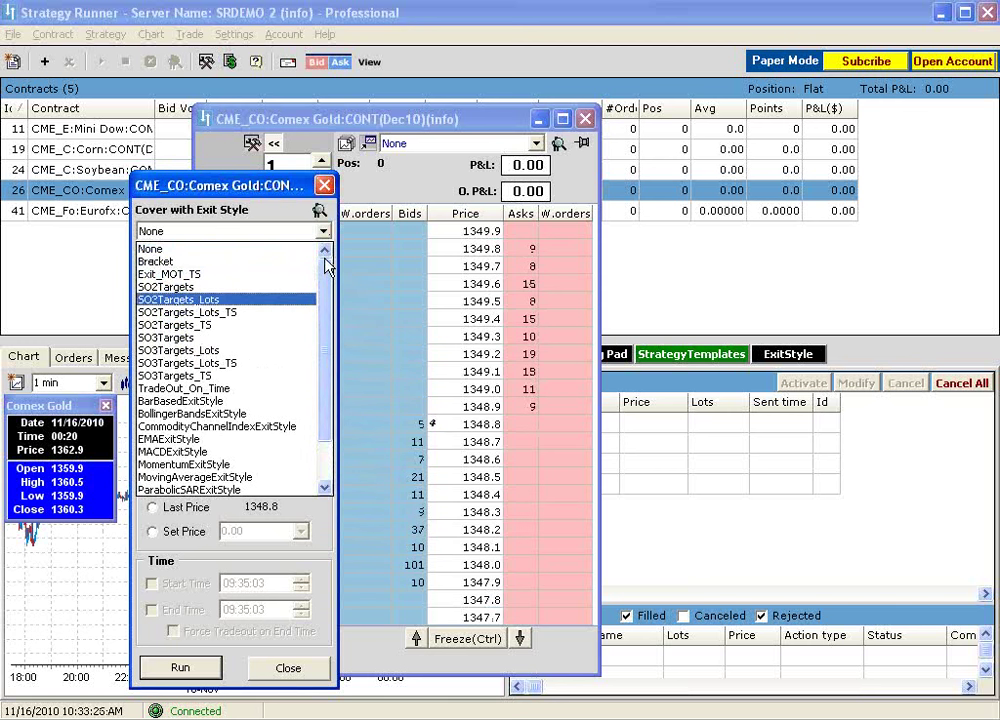
pyautogui.click(326, 190)
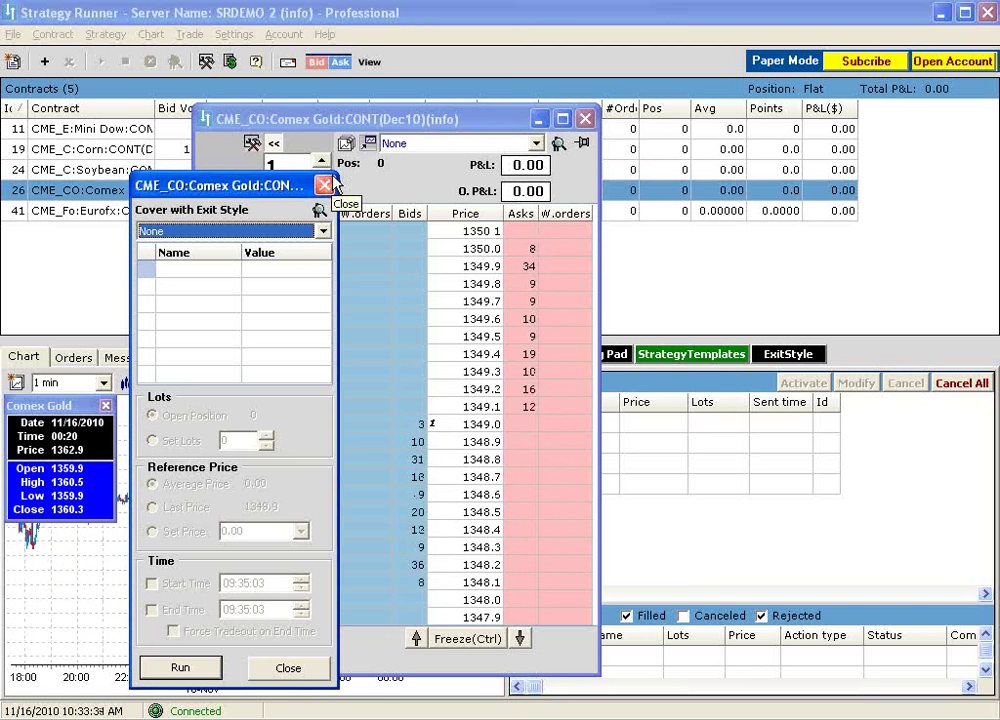
pyautogui.click(326, 187)
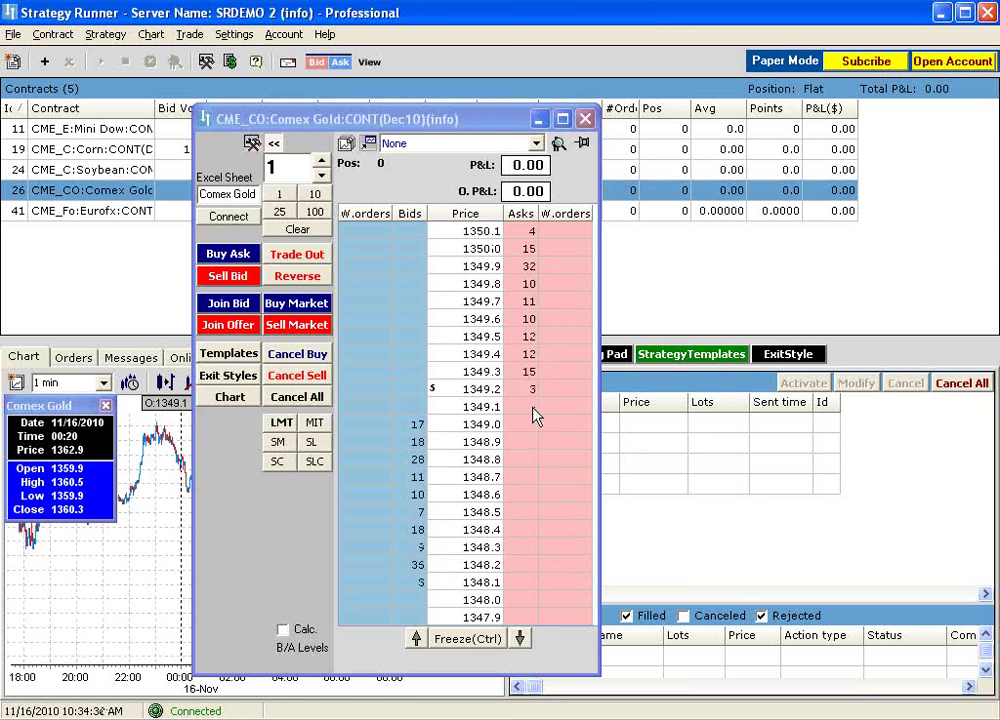
# Step: Send and confirm a market buy order for 1 Comex Gold contract
pyautogui.click(327, 311)
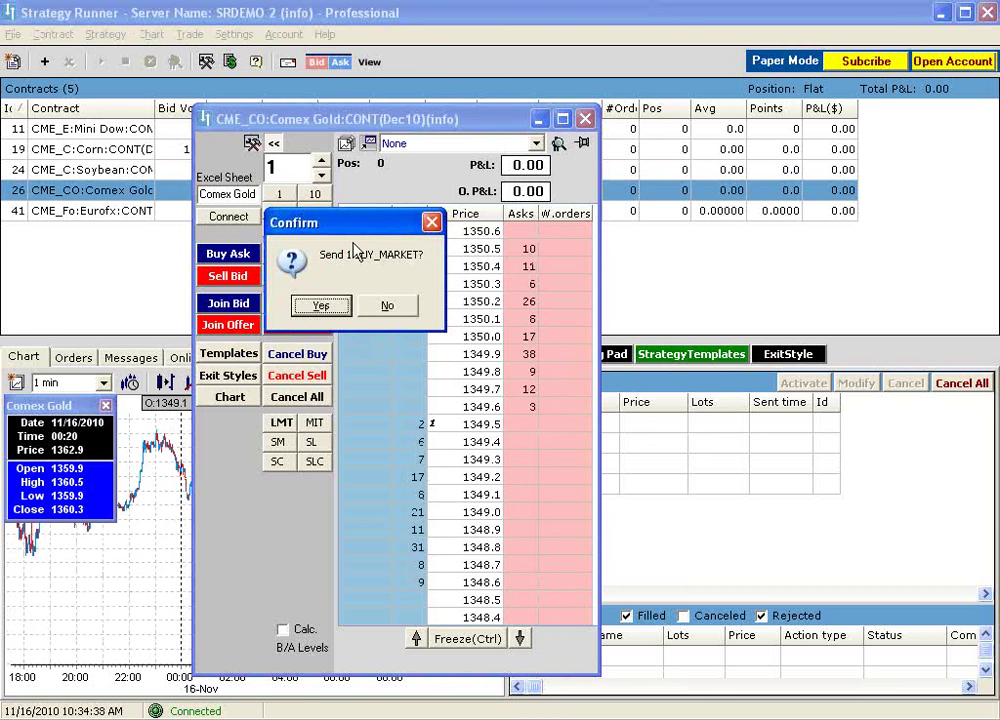
pyautogui.moveTo(338, 228); pyautogui.dragTo(403, 153)
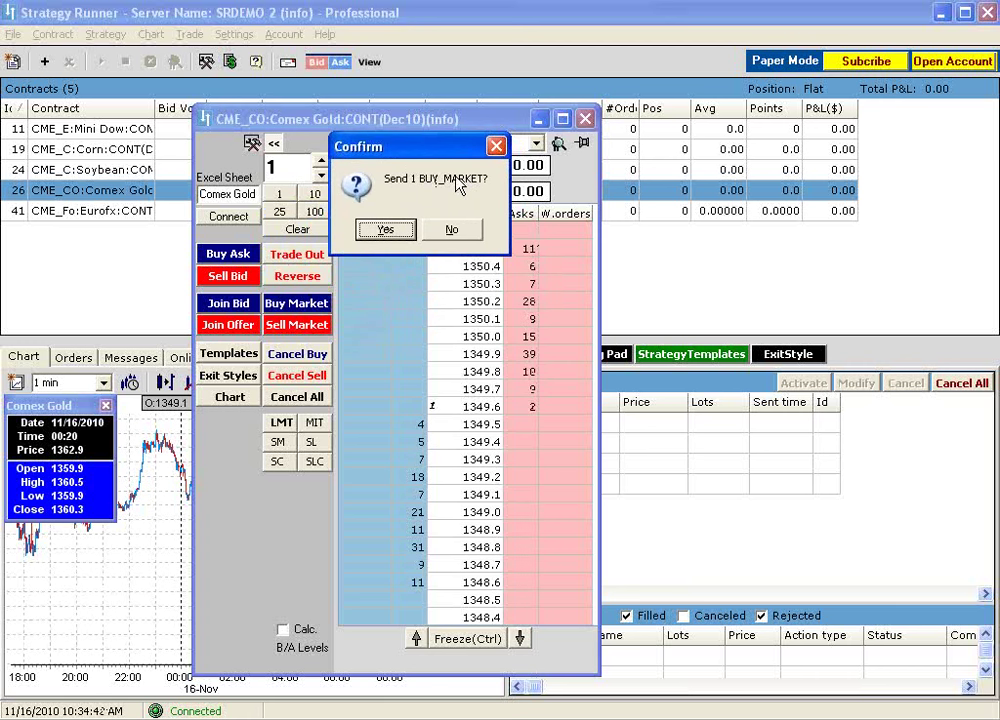
pyautogui.click(404, 231)
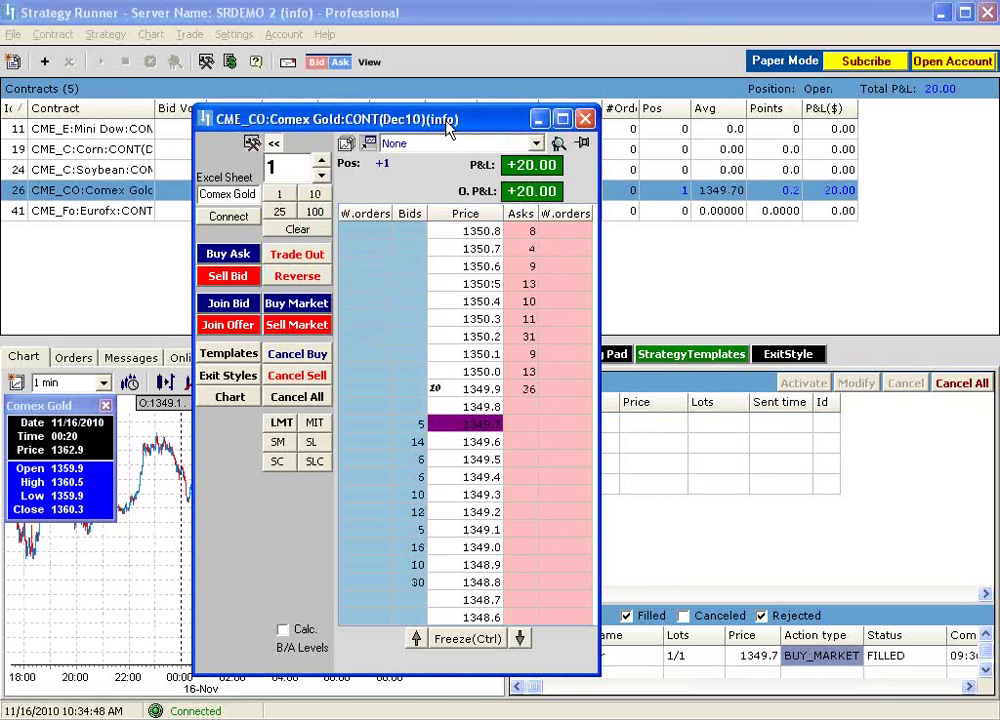
# Step: Move the Comex Gold trading window off the completed orders and examine the filled market buy order's details
pyautogui.moveTo(445, 120); pyautogui.dragTo(315, 79)
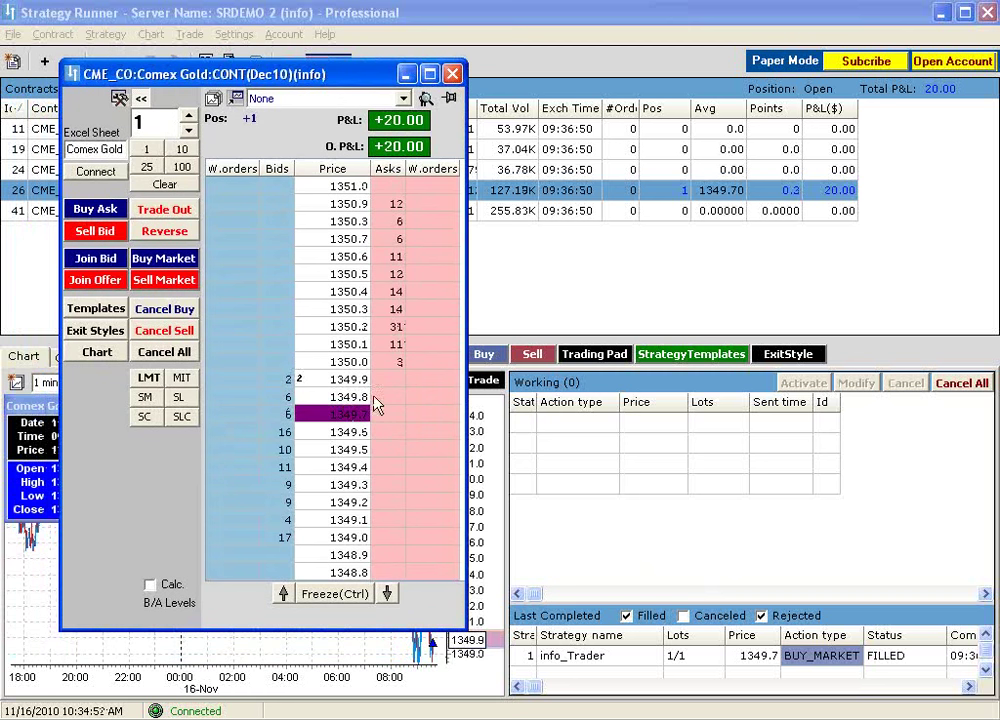
pyautogui.scroll(-1, 370, 395)
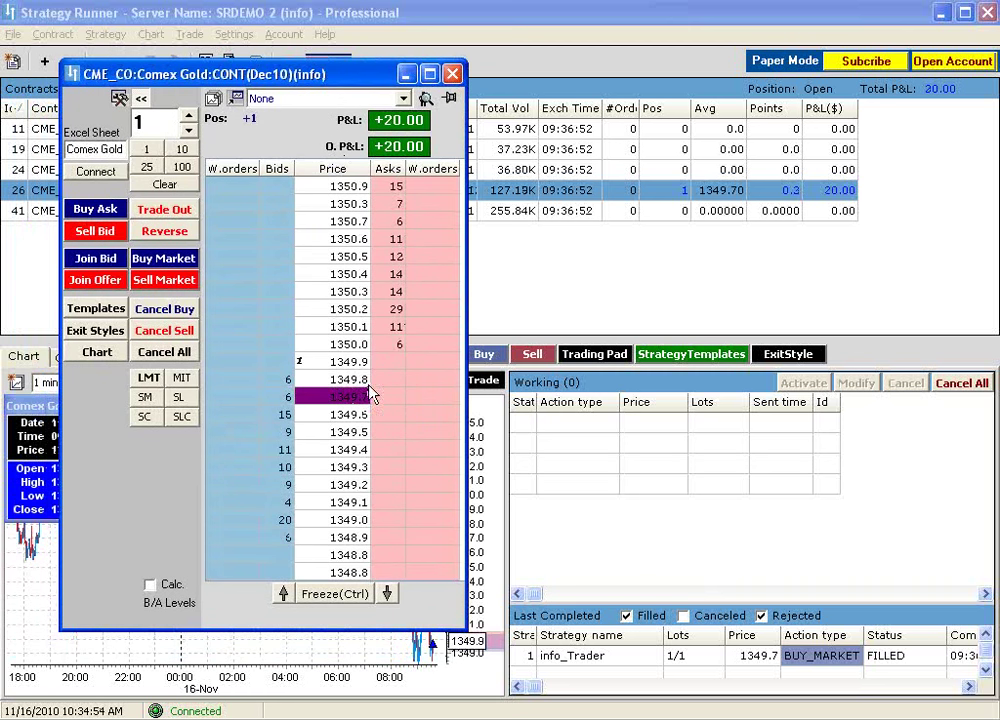
pyautogui.scroll(-1, 370, 393)
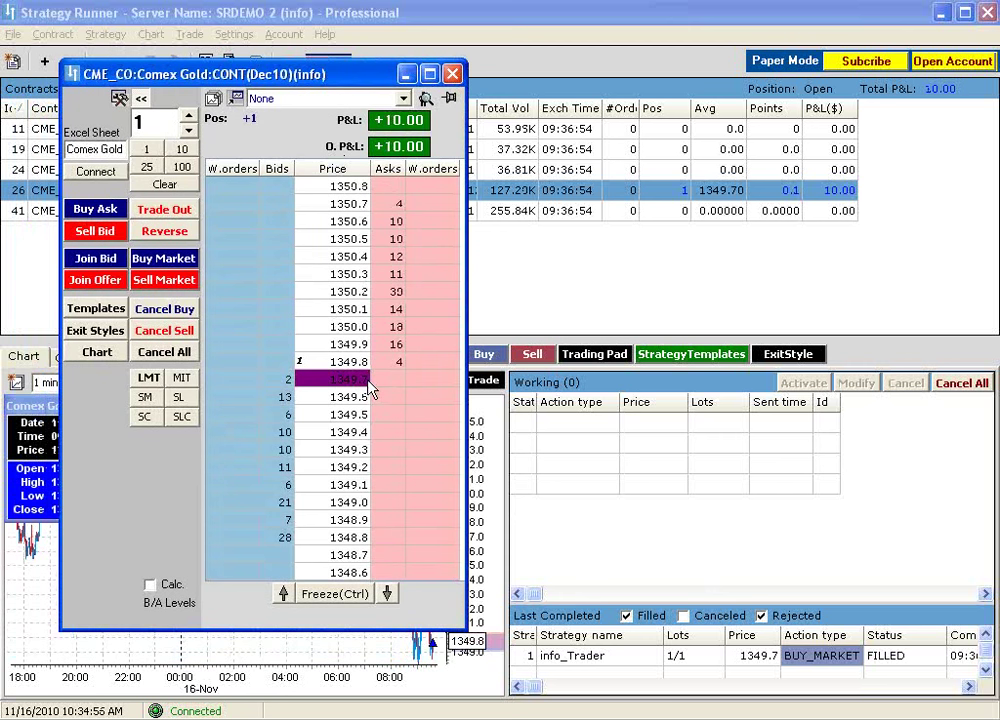
pyautogui.scroll(2, 368, 390)
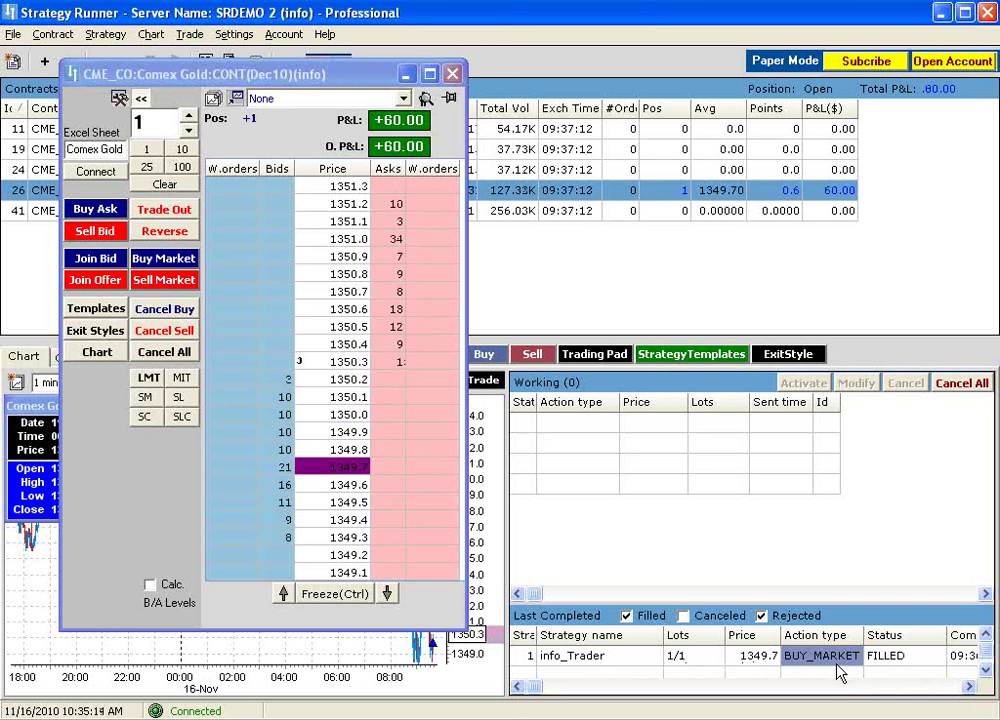
pyautogui.click(968, 687)
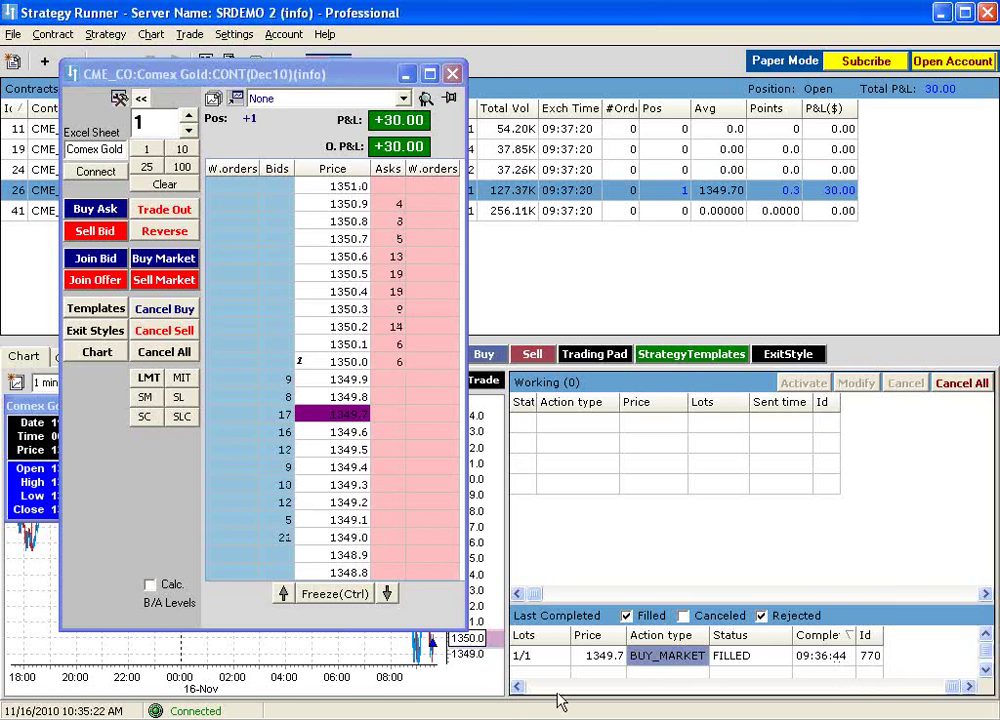
pyautogui.click(517, 687)
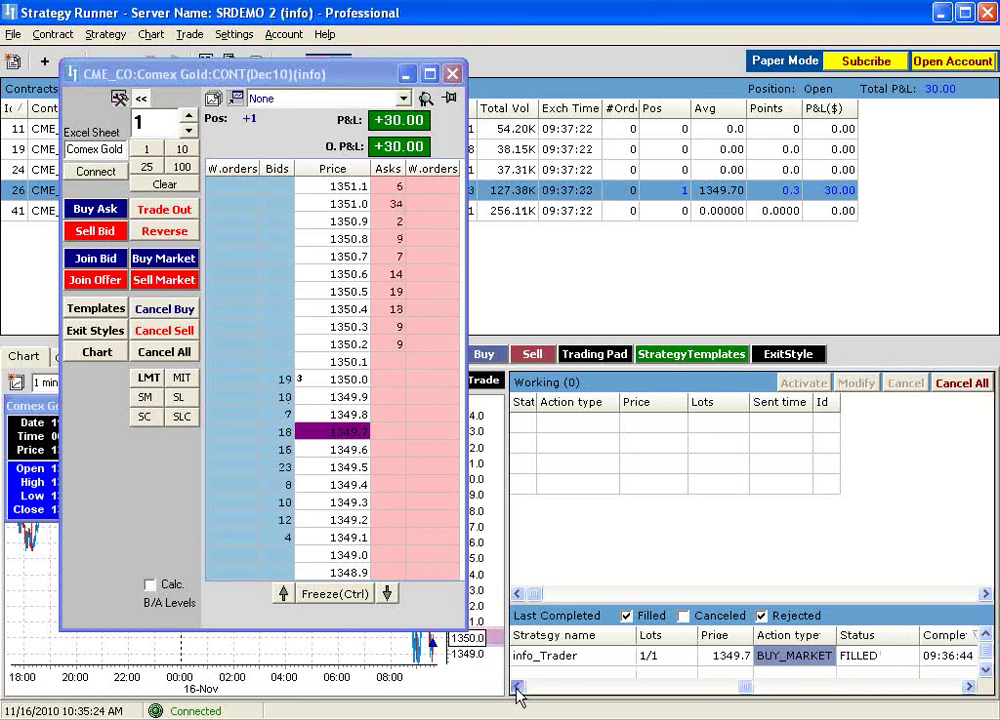
pyautogui.click(517, 687)
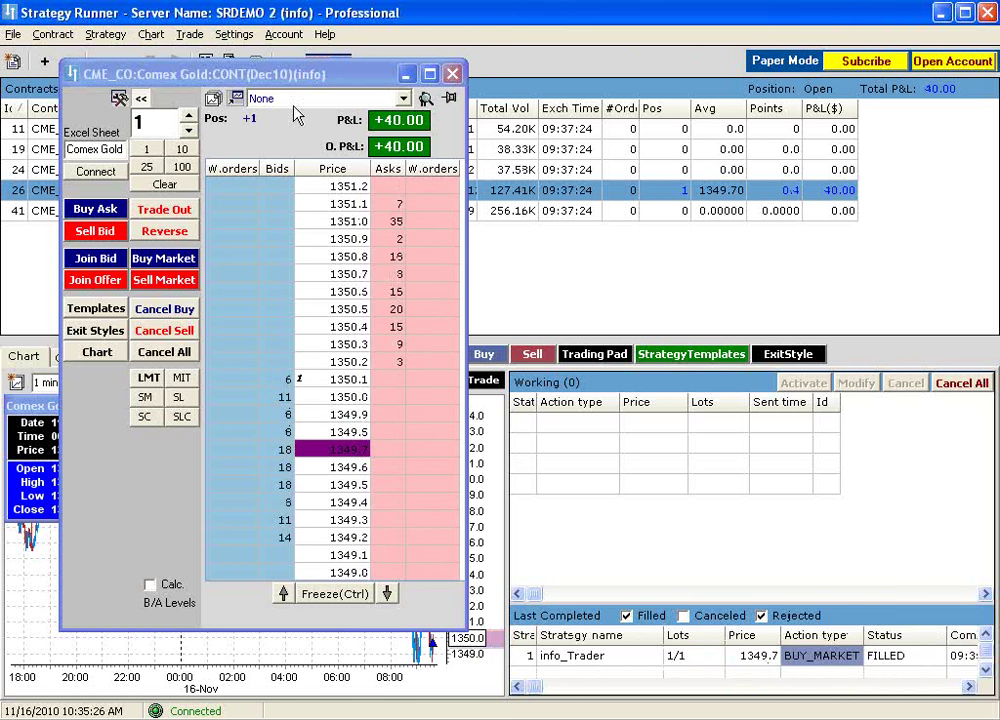
# Step: Reposition the Comex Gold trading window, and send and confirm another market buy order for 1 contract
pyautogui.moveTo(440, 76); pyautogui.dragTo(598, 64)
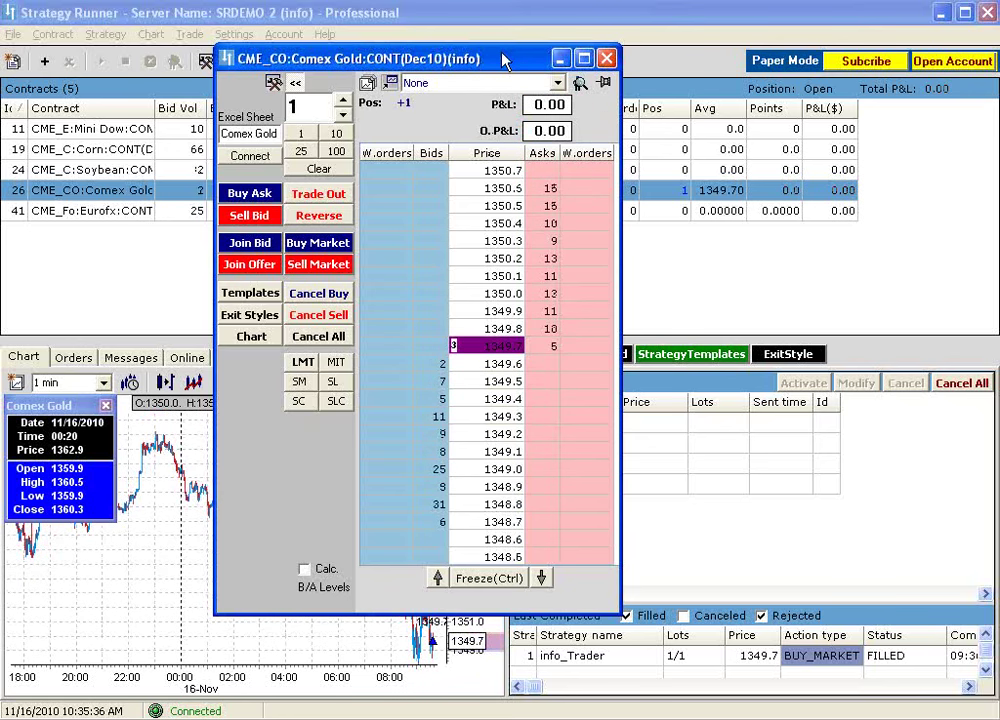
pyautogui.moveTo(506, 58); pyautogui.dragTo(630, 37)
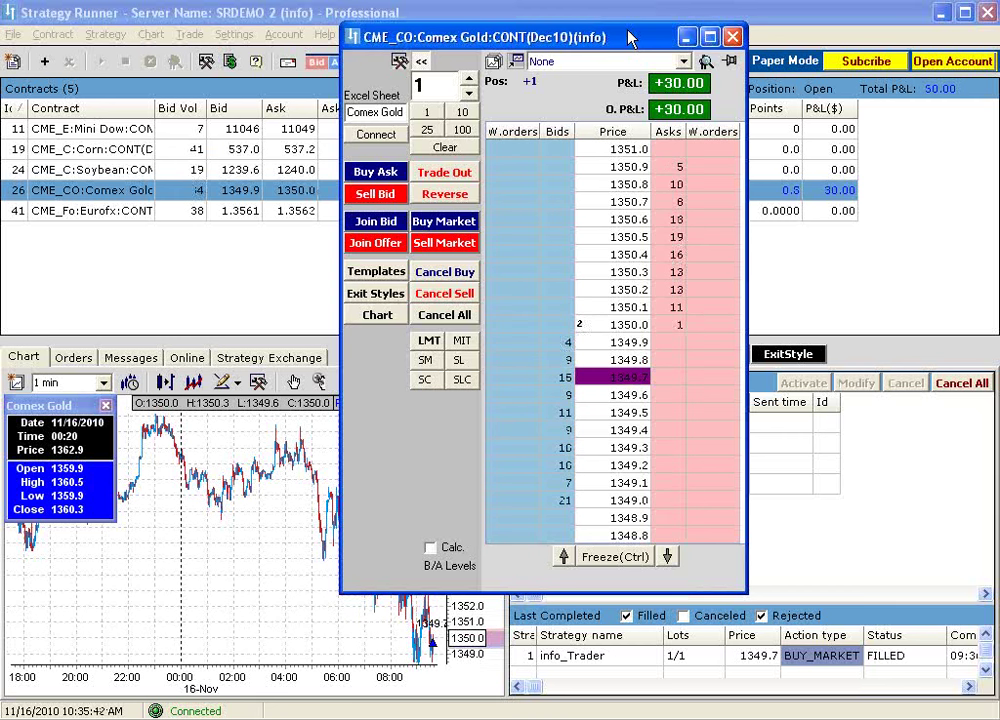
pyautogui.click(447, 224)
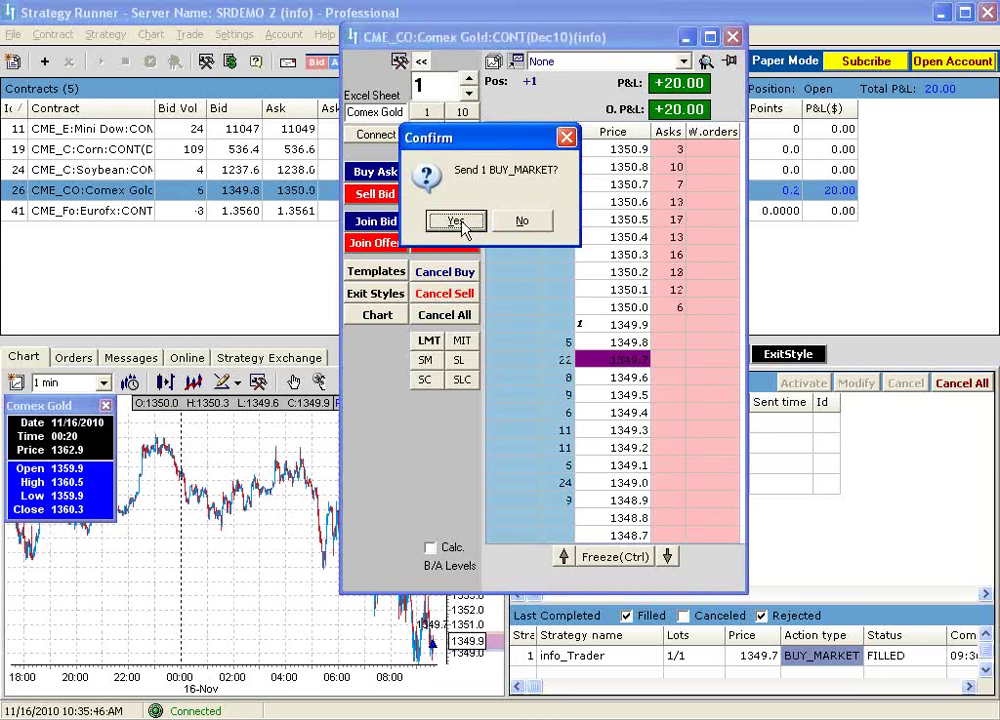
pyautogui.click(456, 222)
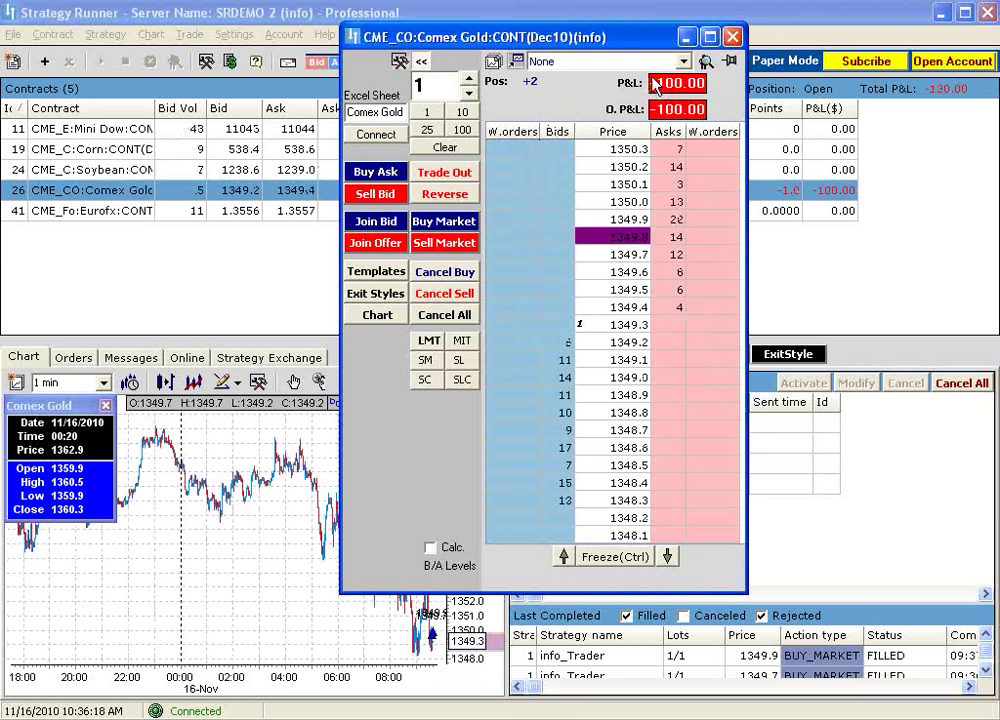
# Step: Close the gold position by sending and confirming two market sell orders of 1 contract each
pyautogui.click(437, 253)
pyautogui.click(452, 247)
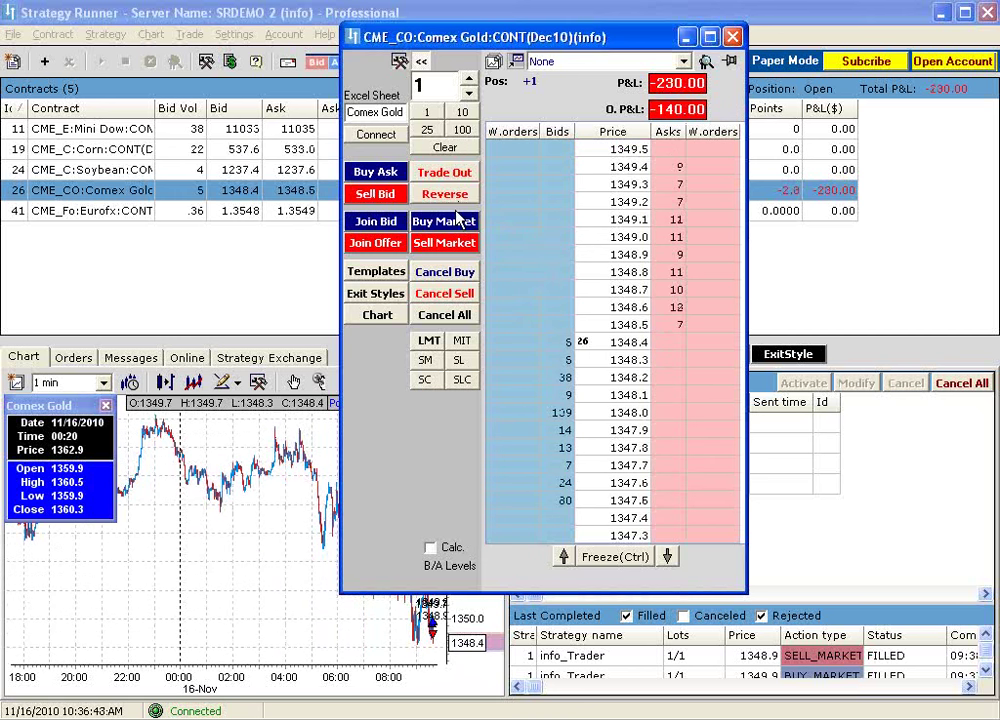
pyautogui.click(438, 242)
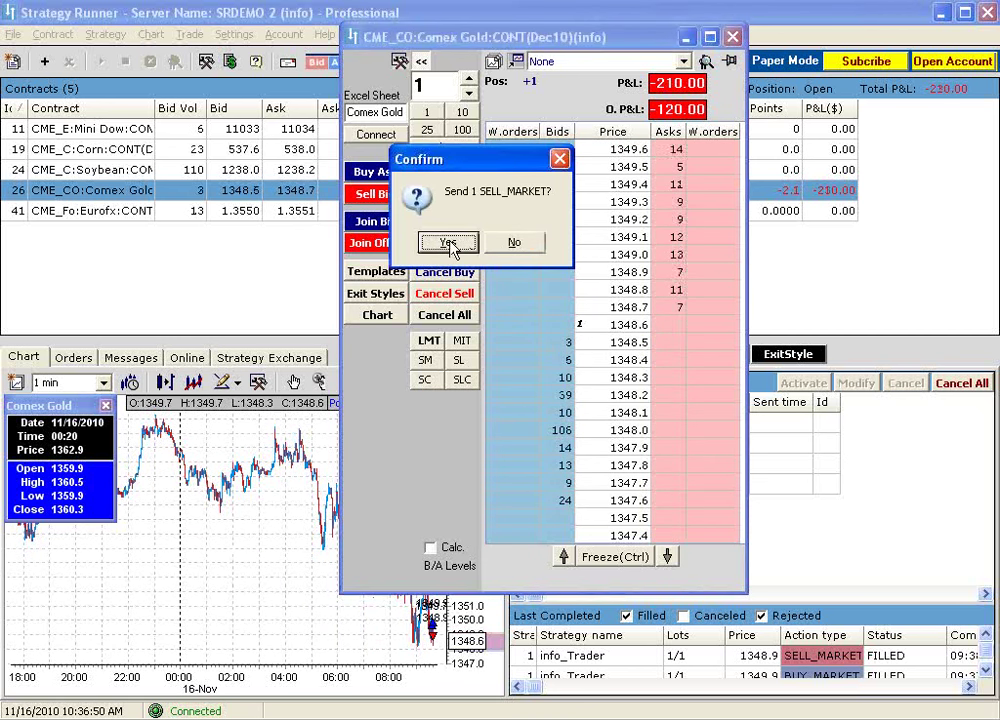
pyautogui.click(448, 244)
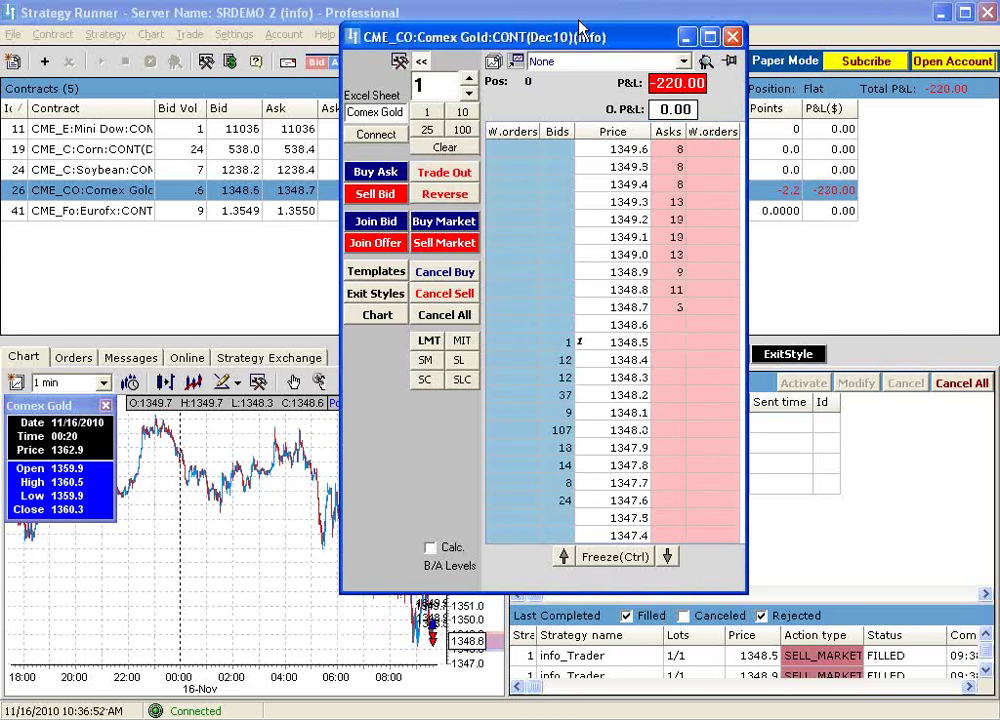
# Step: Close the Comex Gold trading window and enlarge the Last Completed list to review the filled orders
pyautogui.moveTo(582, 35); pyautogui.dragTo(366, 54)
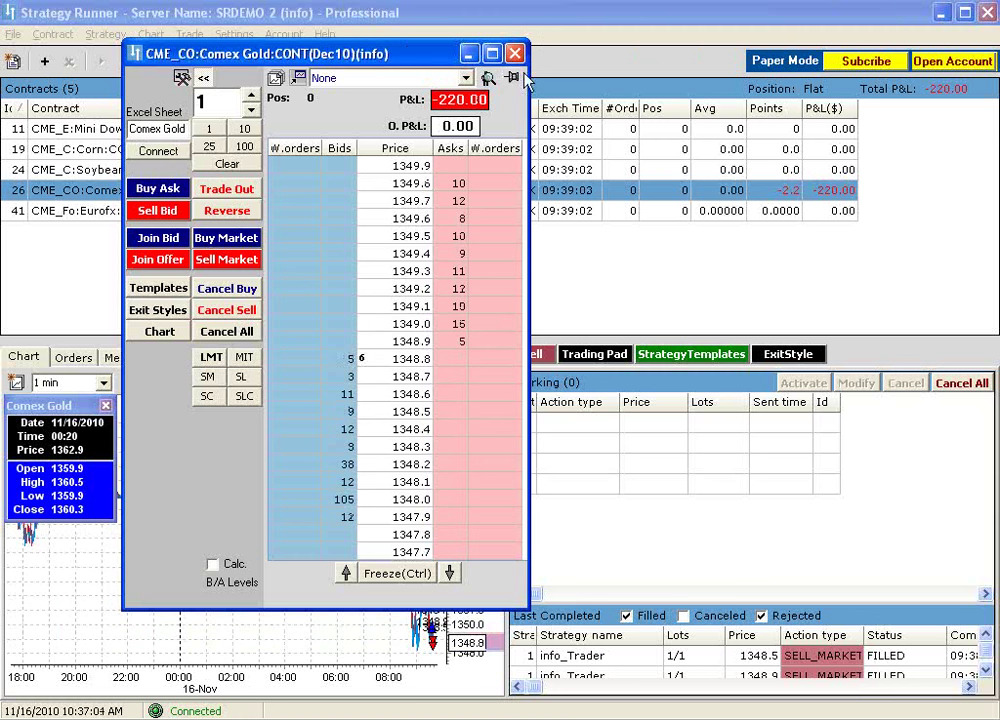
pyautogui.click(514, 53)
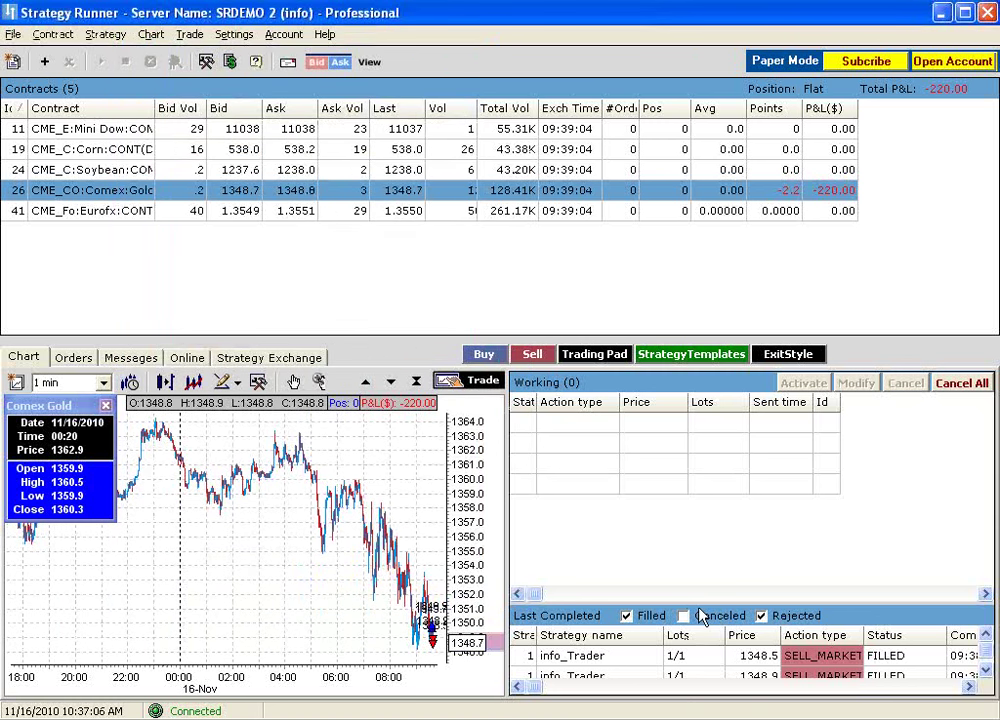
pyautogui.moveTo(664, 600); pyautogui.dragTo(632, 510)
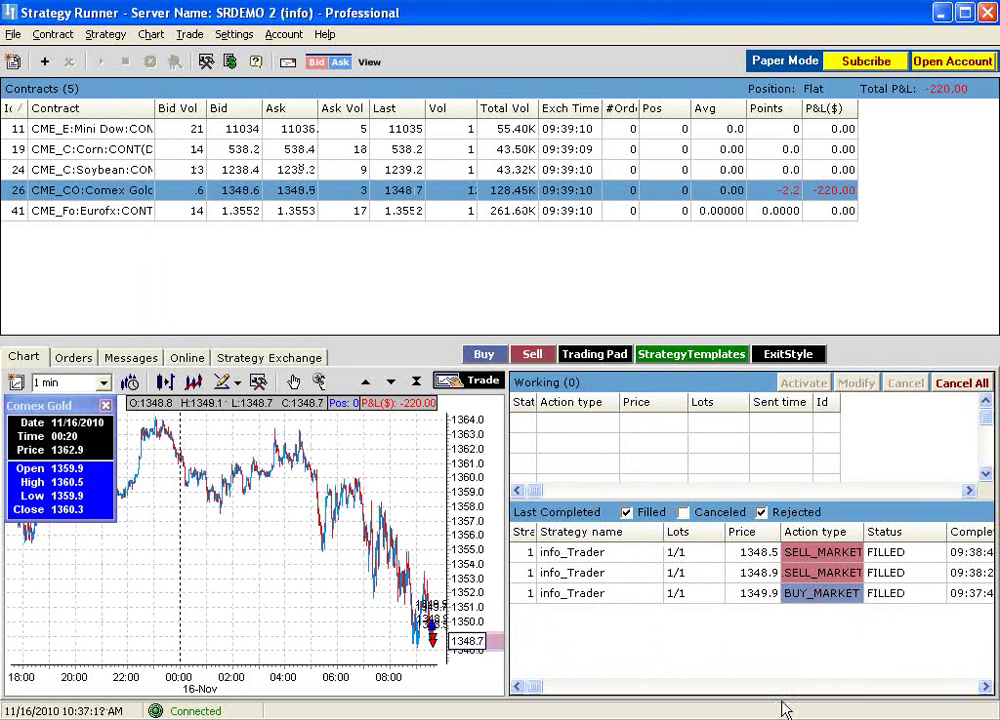
pyautogui.click(826, 688)
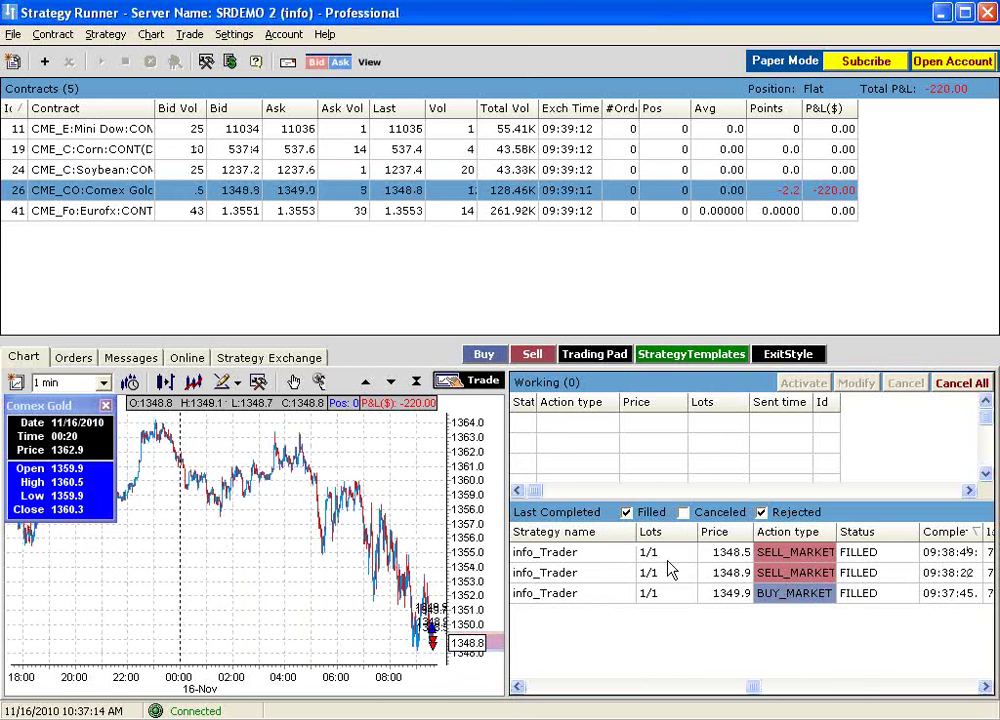